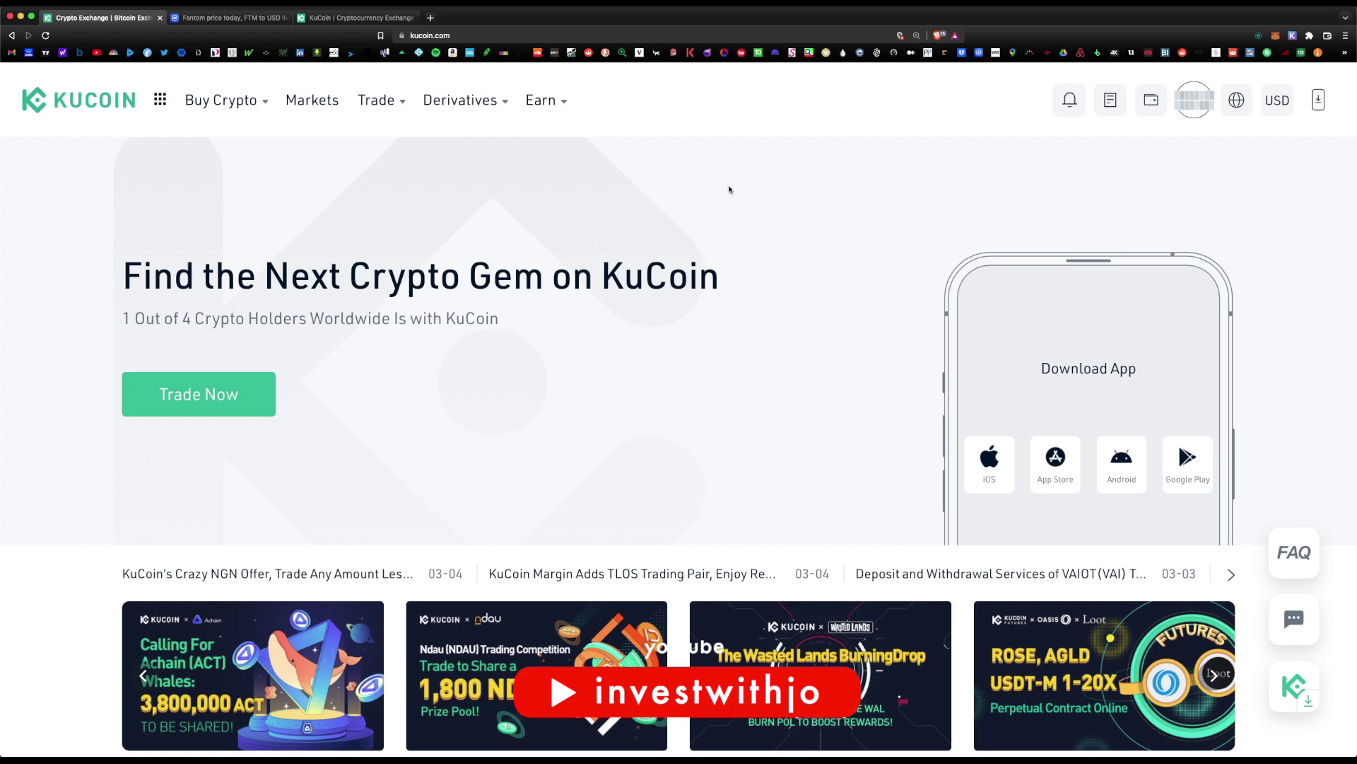
Confirm in CoinMarketCap's Fantom Markets table that KuCoin lists FTM/USDT, then return to KuCoin
click(233, 17)
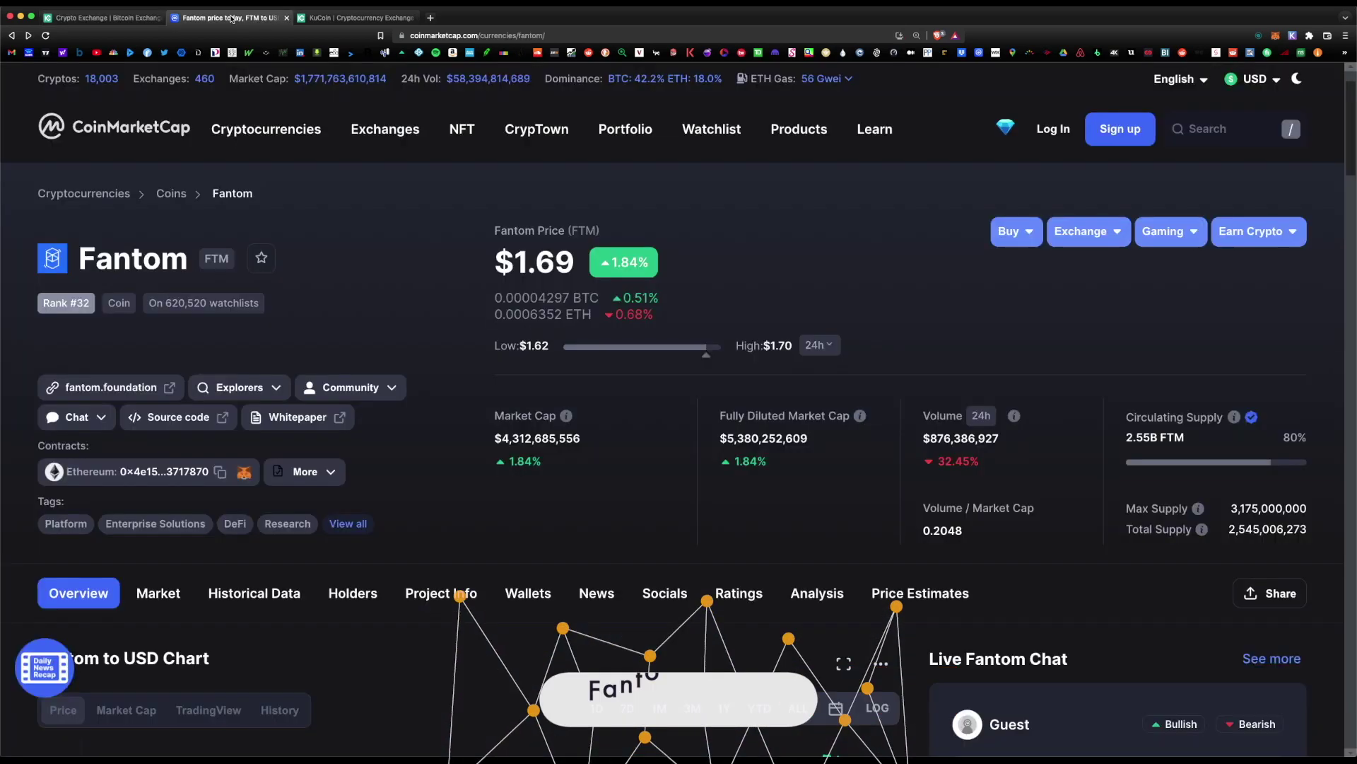
scroll(924, 399, down, 20)
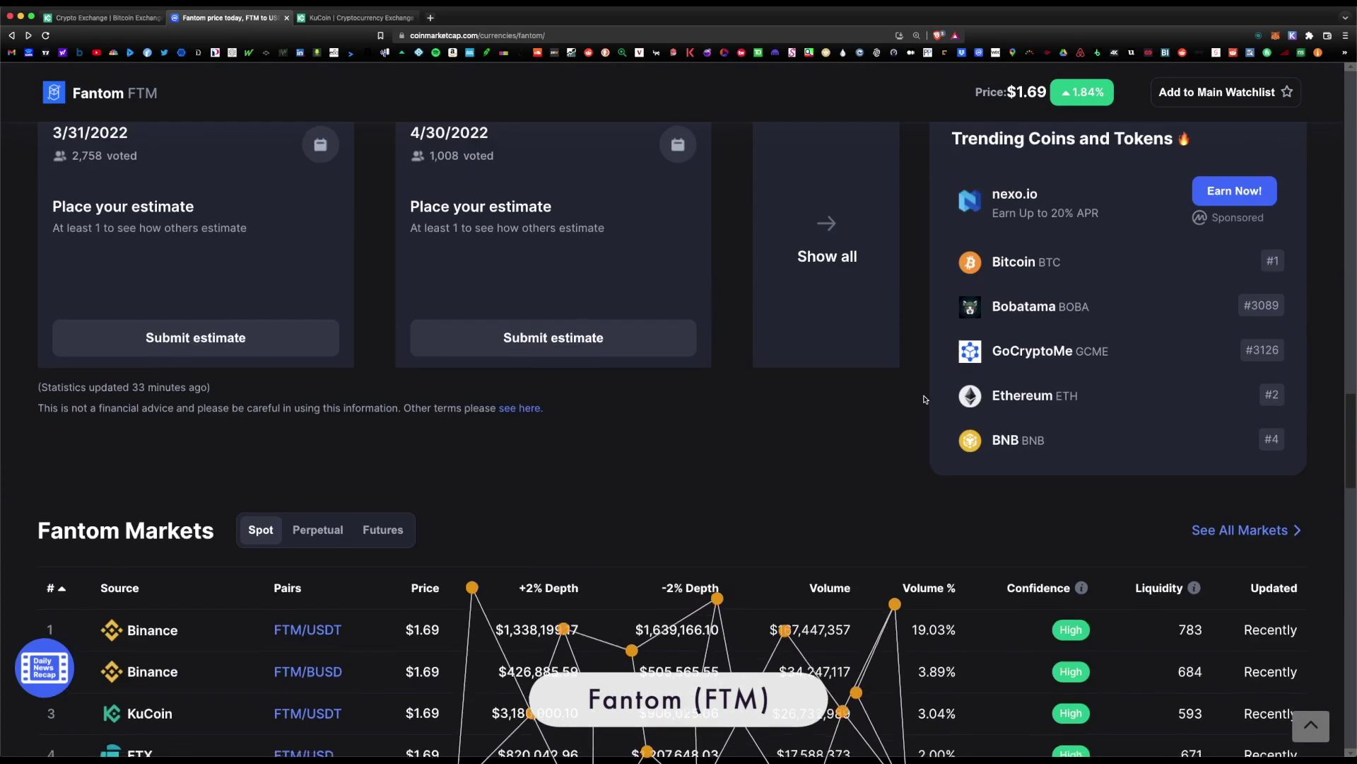
scroll(924, 400, down, 3)
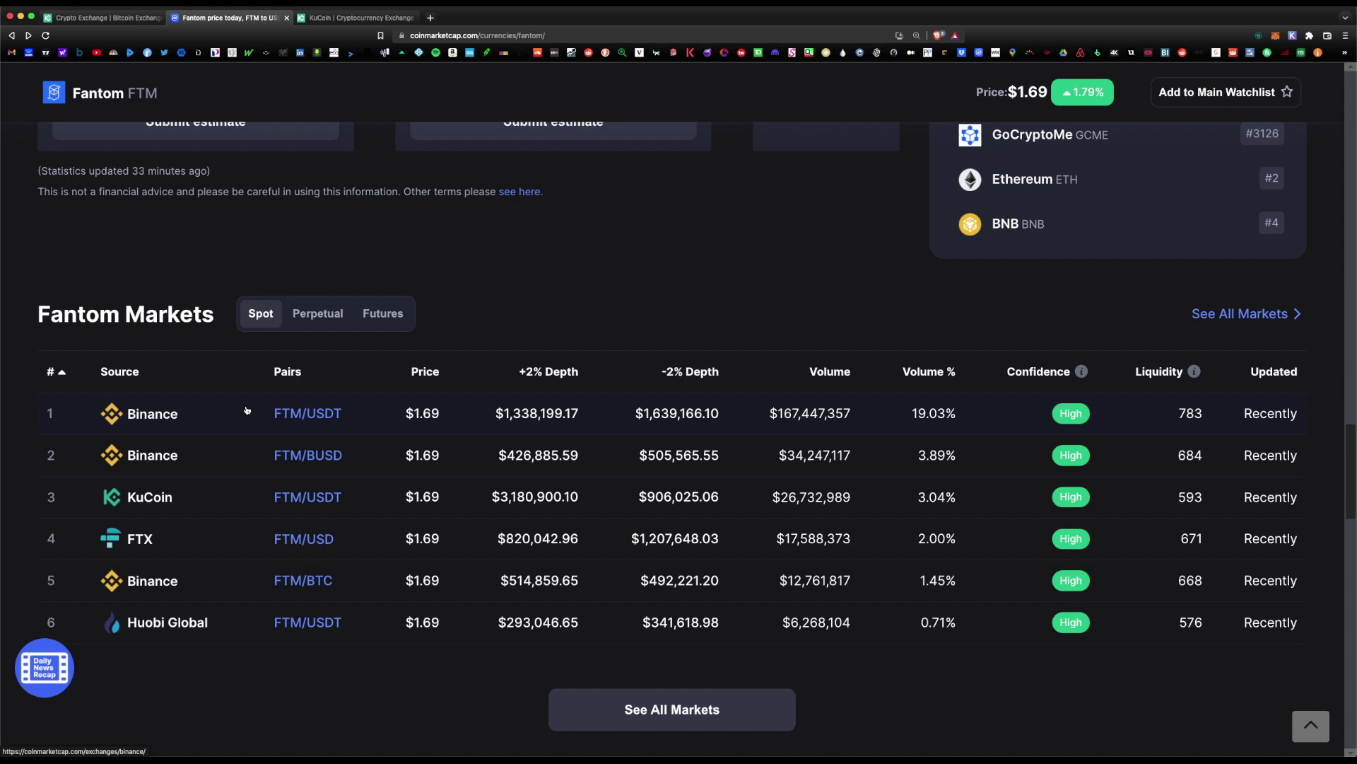
key(super+1)
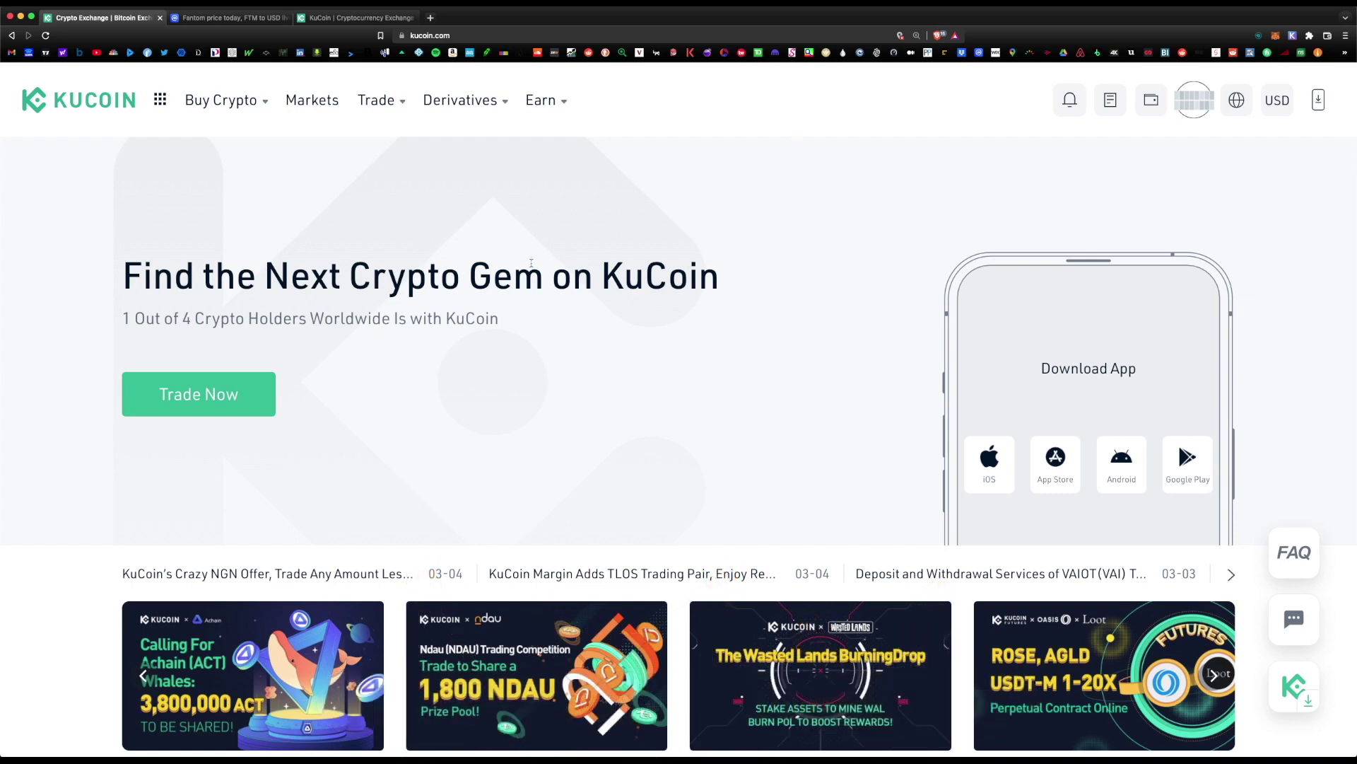
Open KuCoin's Assets Overview, showing 43.45022115 USDT total across Main and Trading
click(1150, 105)
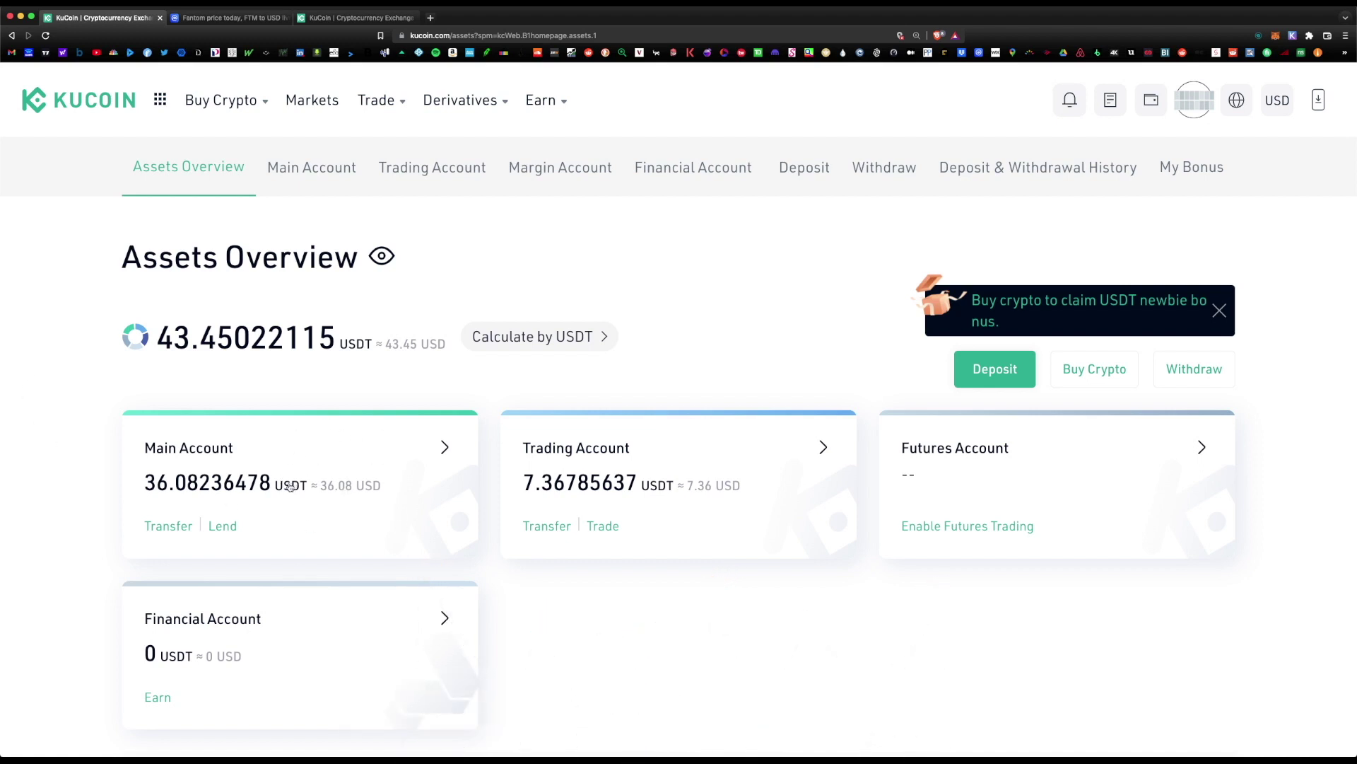
click(322, 450)
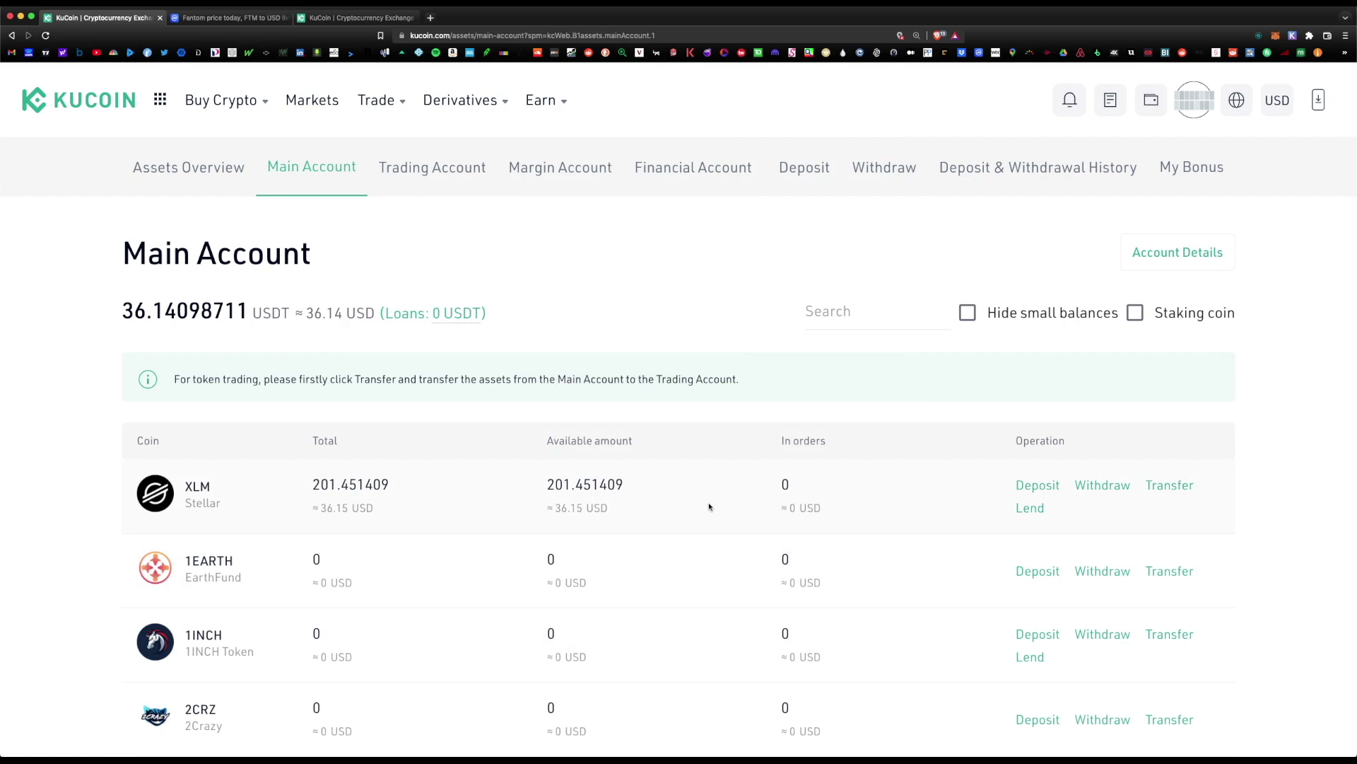
key(super+bracketleft)
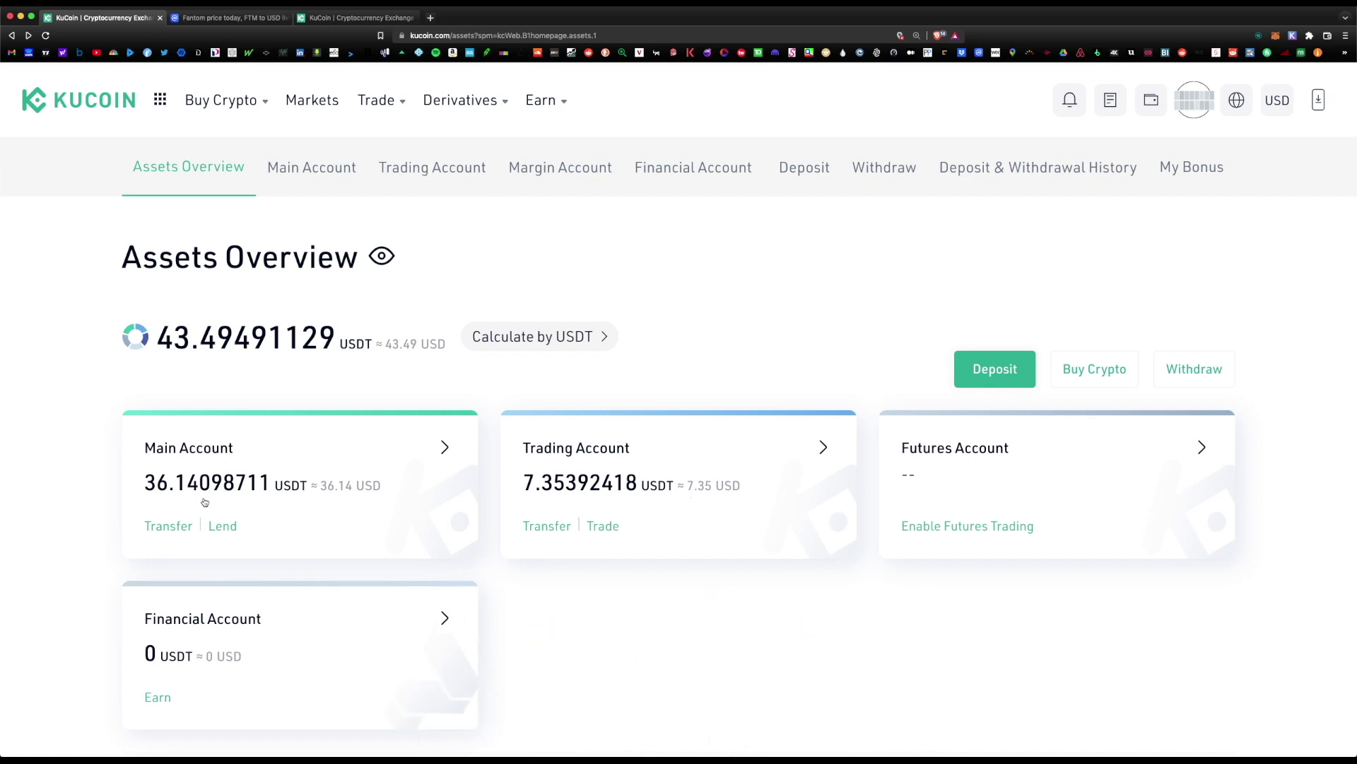
click(178, 529)
Transfer the full 201.45140900 XLM from the Main Account to the Trading Account
click(679, 341)
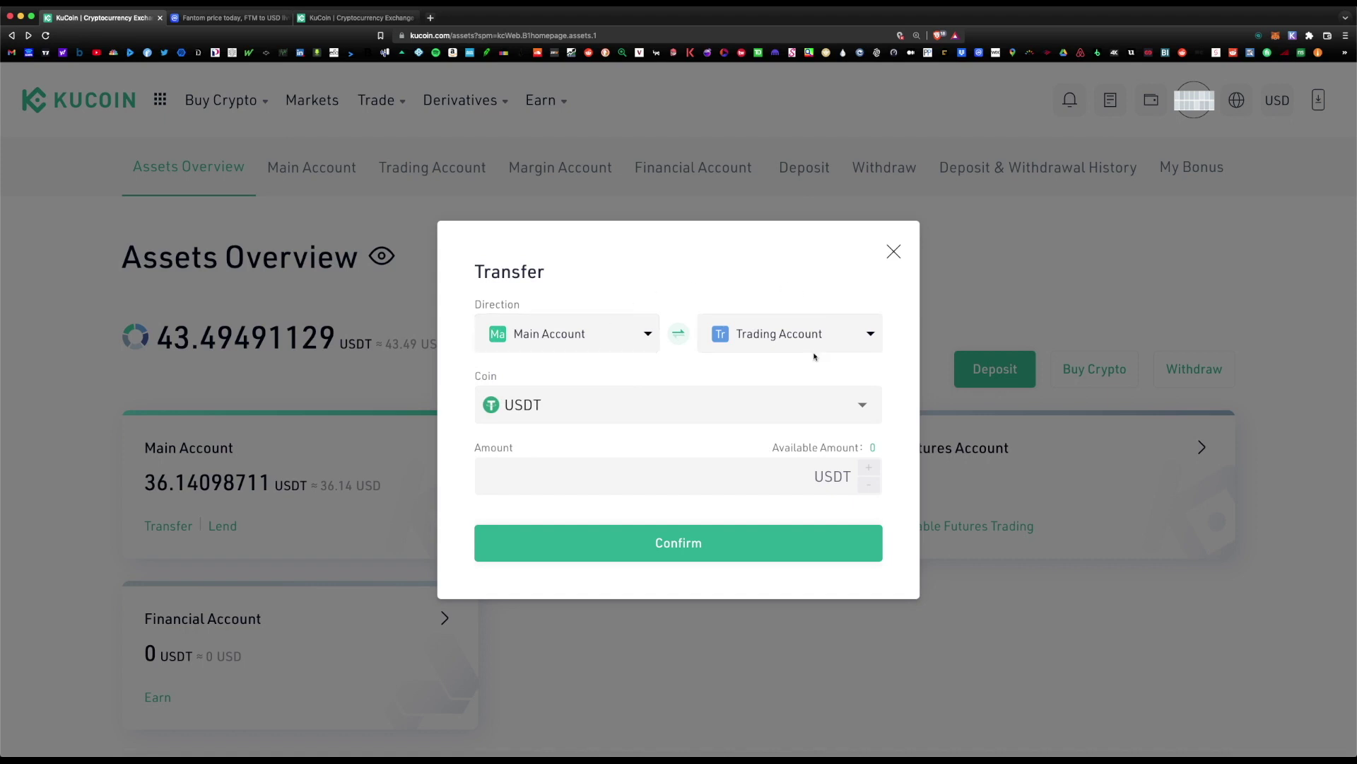
click(862, 404)
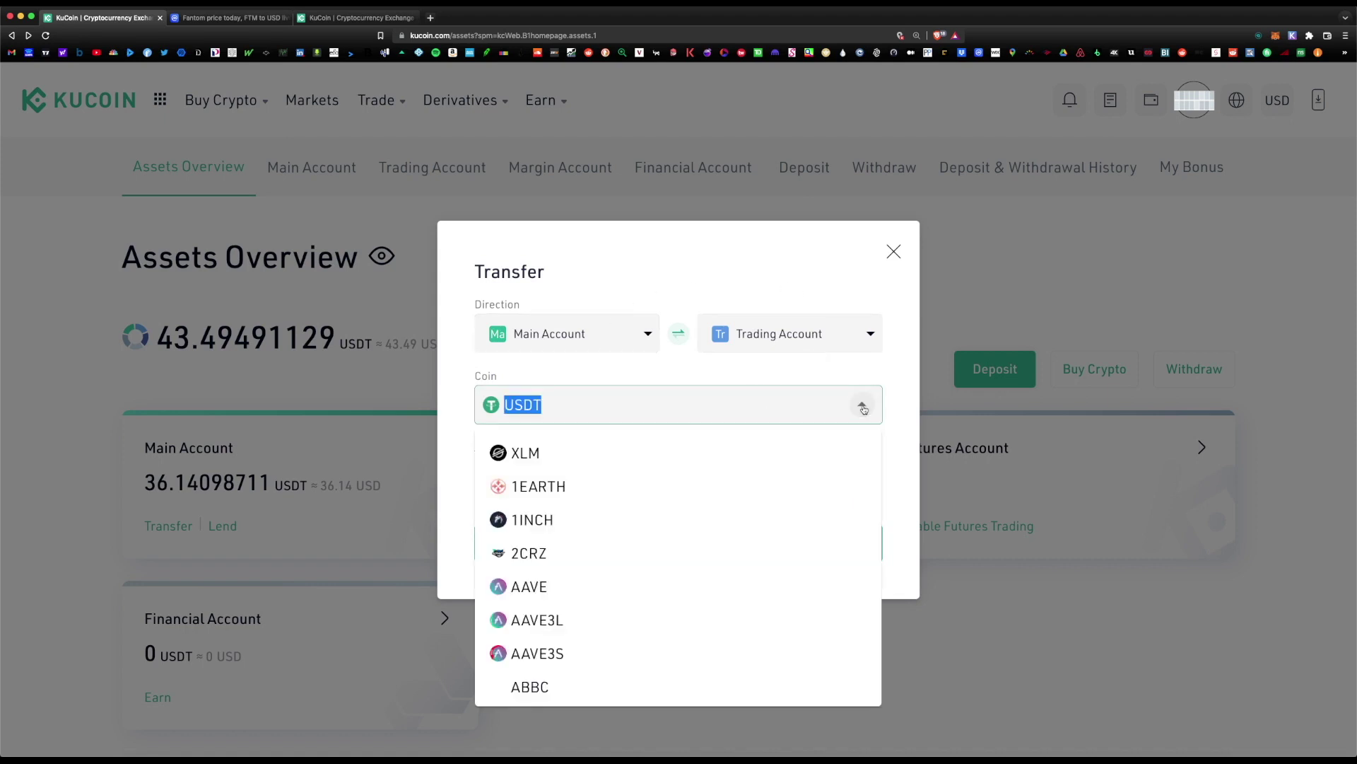
click(775, 456)
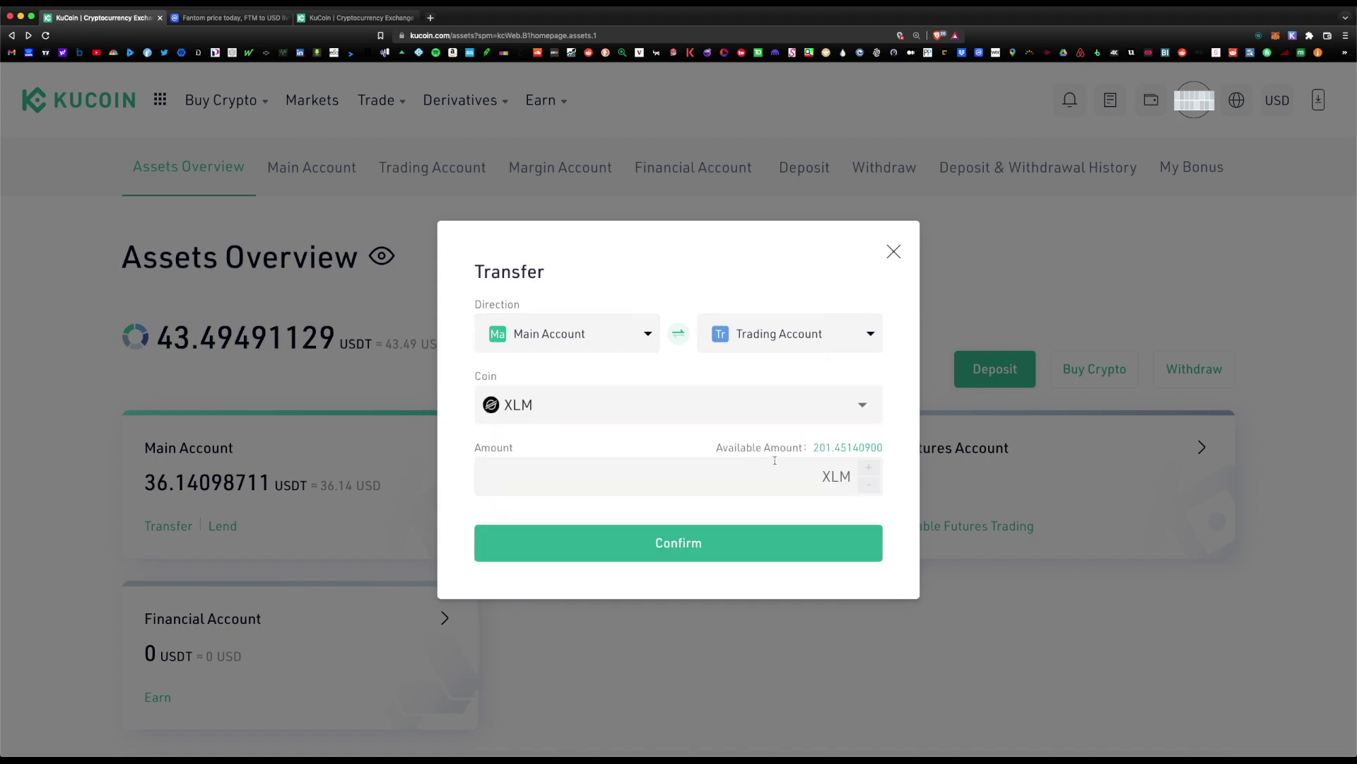
click(870, 450)
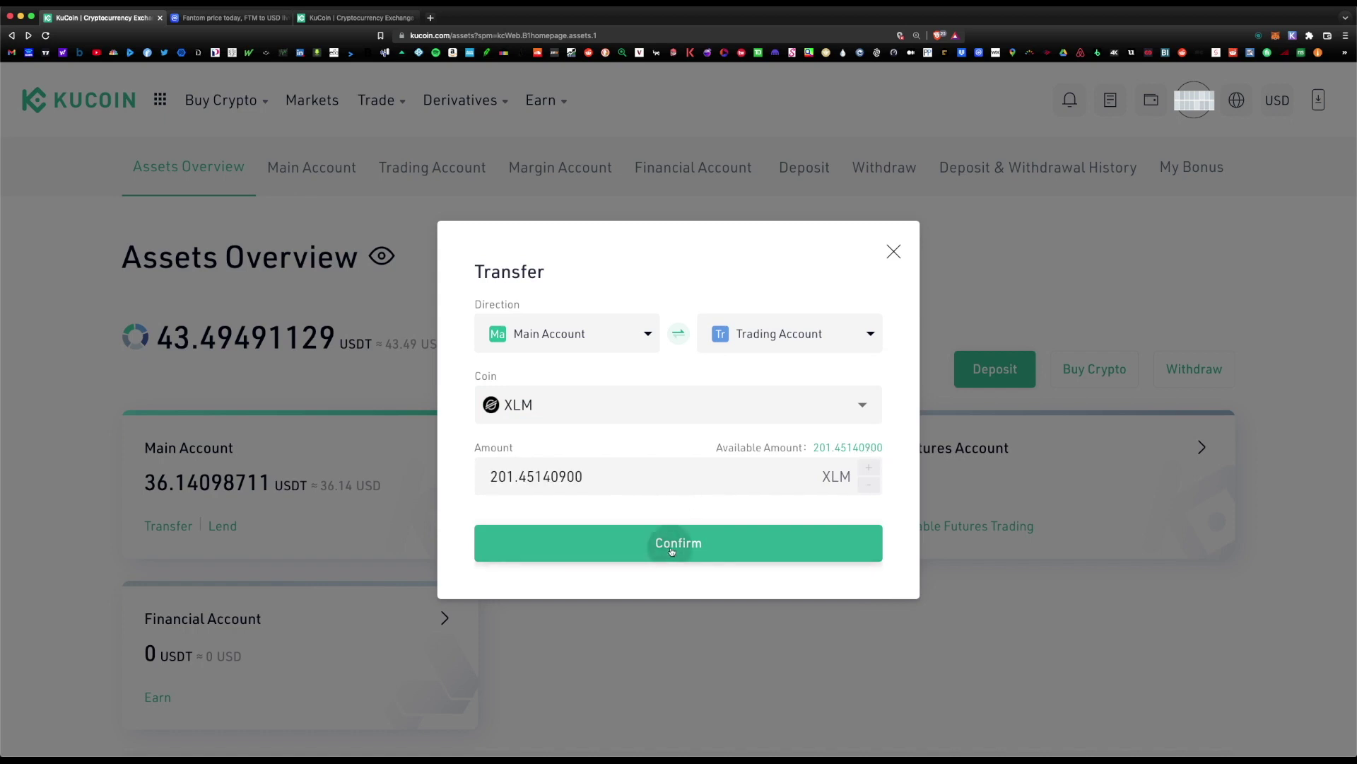
click(693, 552)
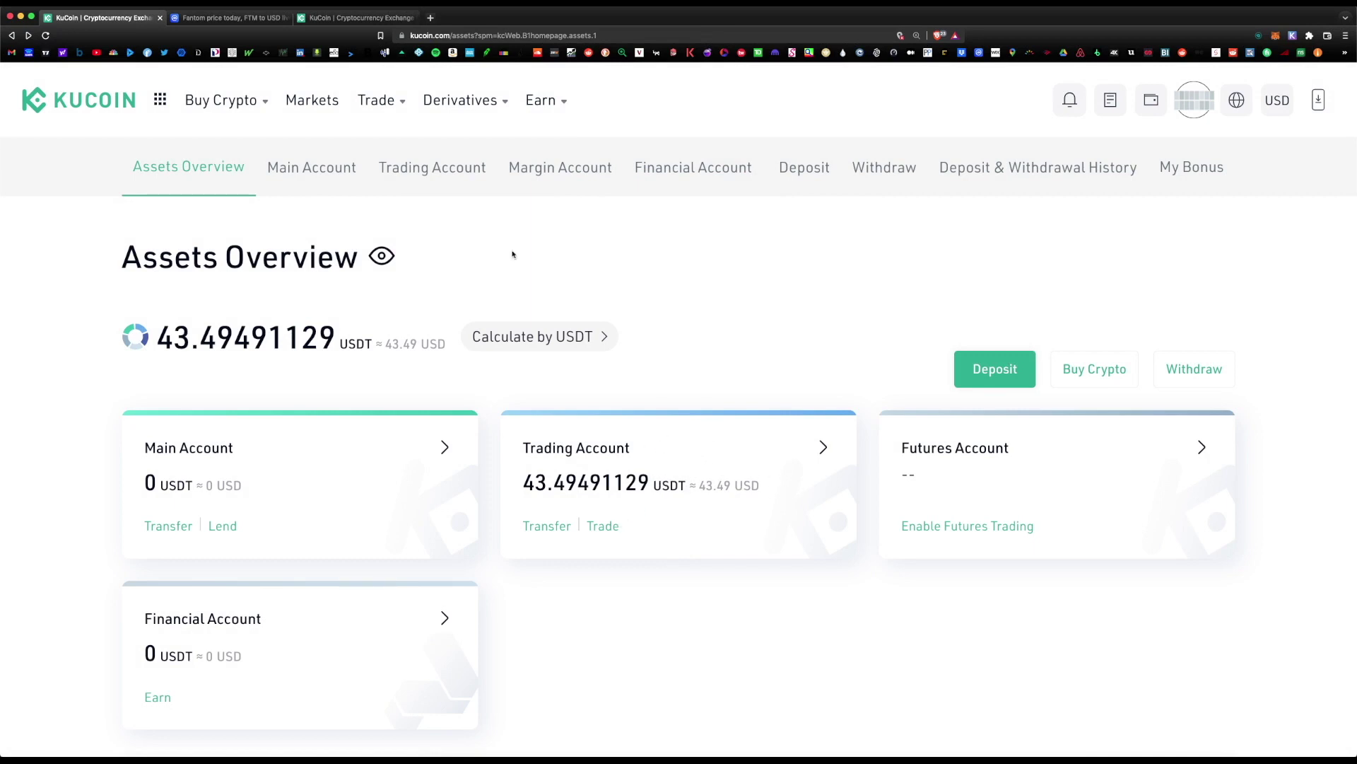
Open Spot Trading from the Trade menu, landing on the BTC/USDT market
mouse_move(376, 101)
click(473, 181)
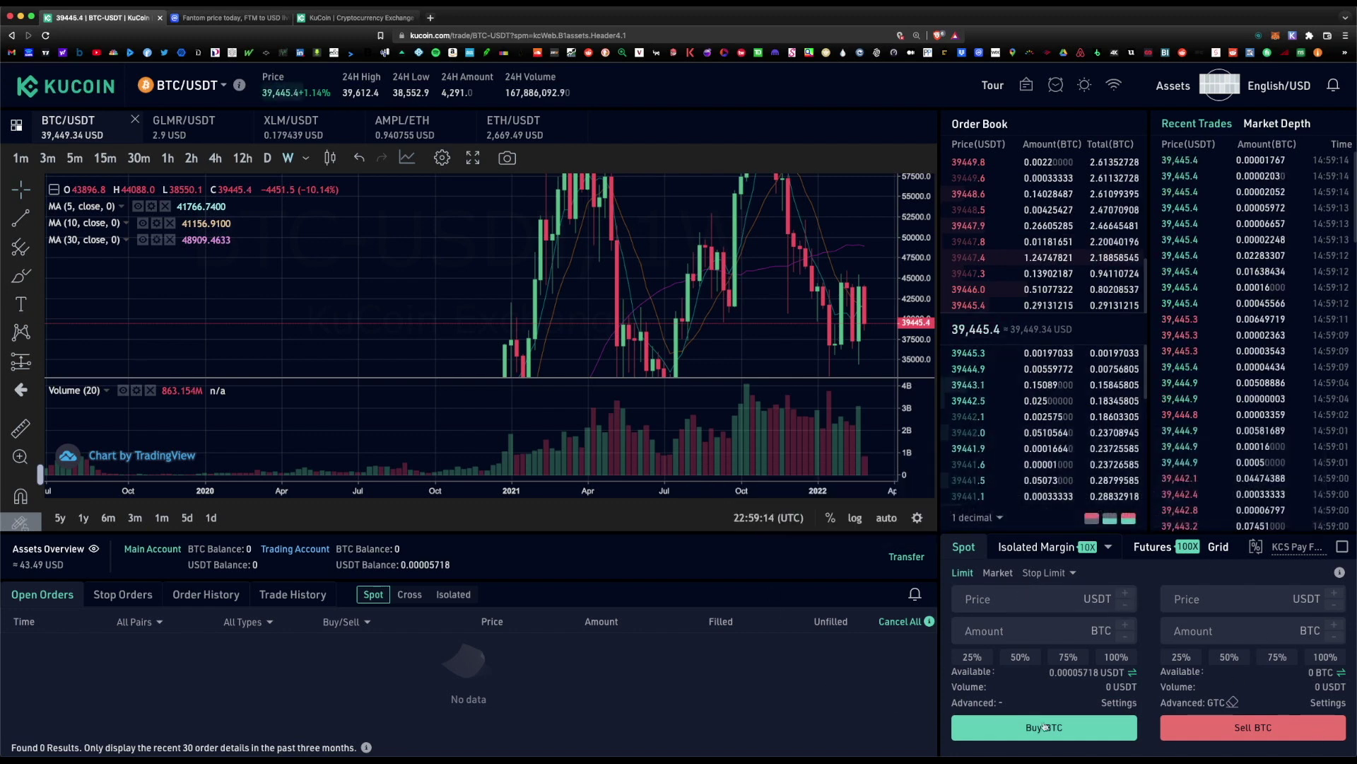
Switch the spot market to the XLM/USDT pair
click(200, 85)
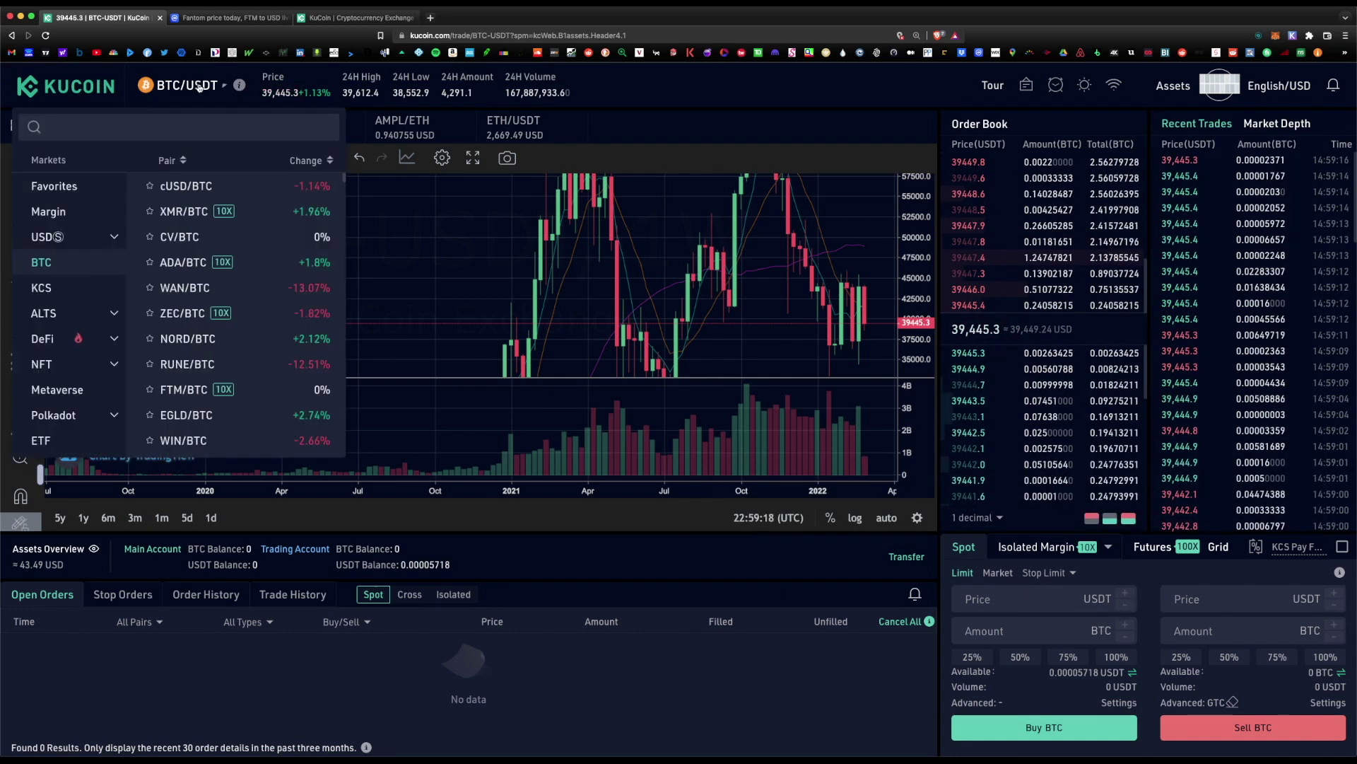
text(XLM)
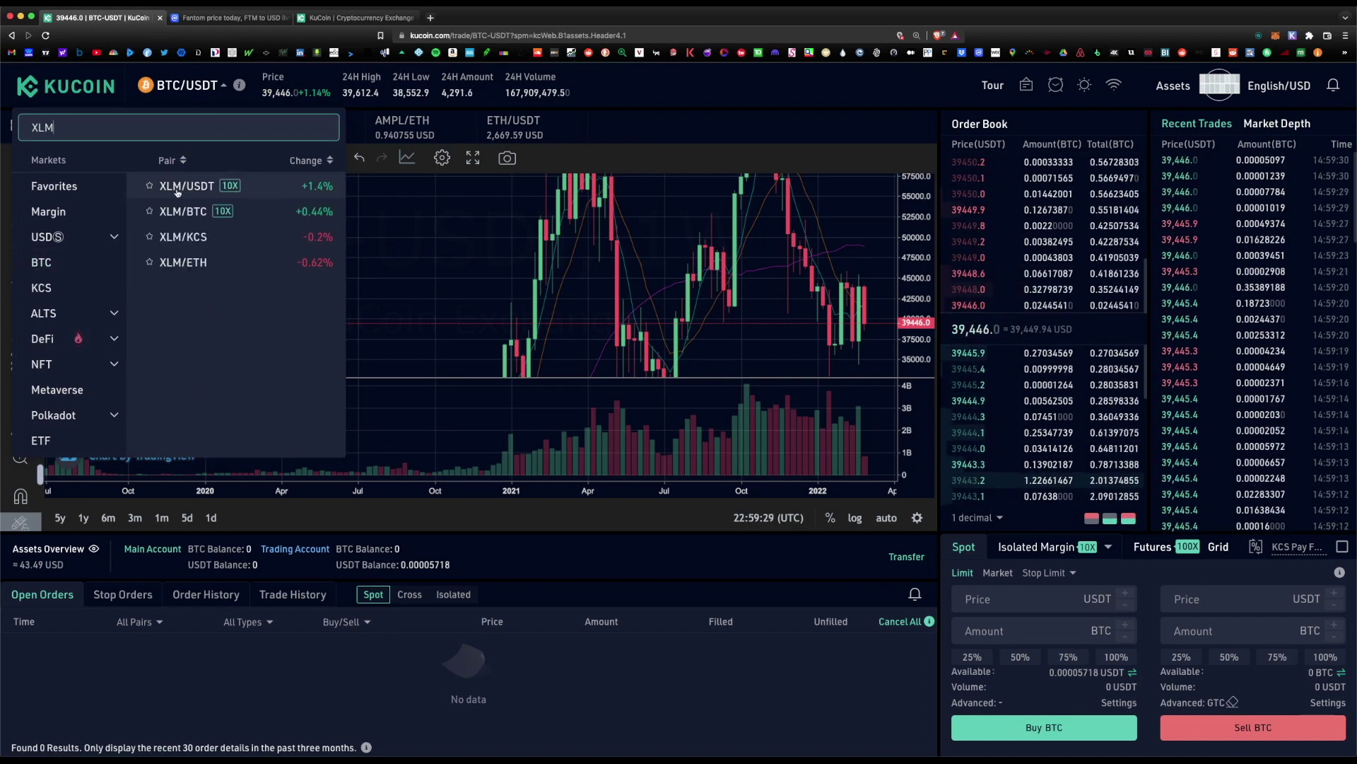
click(256, 188)
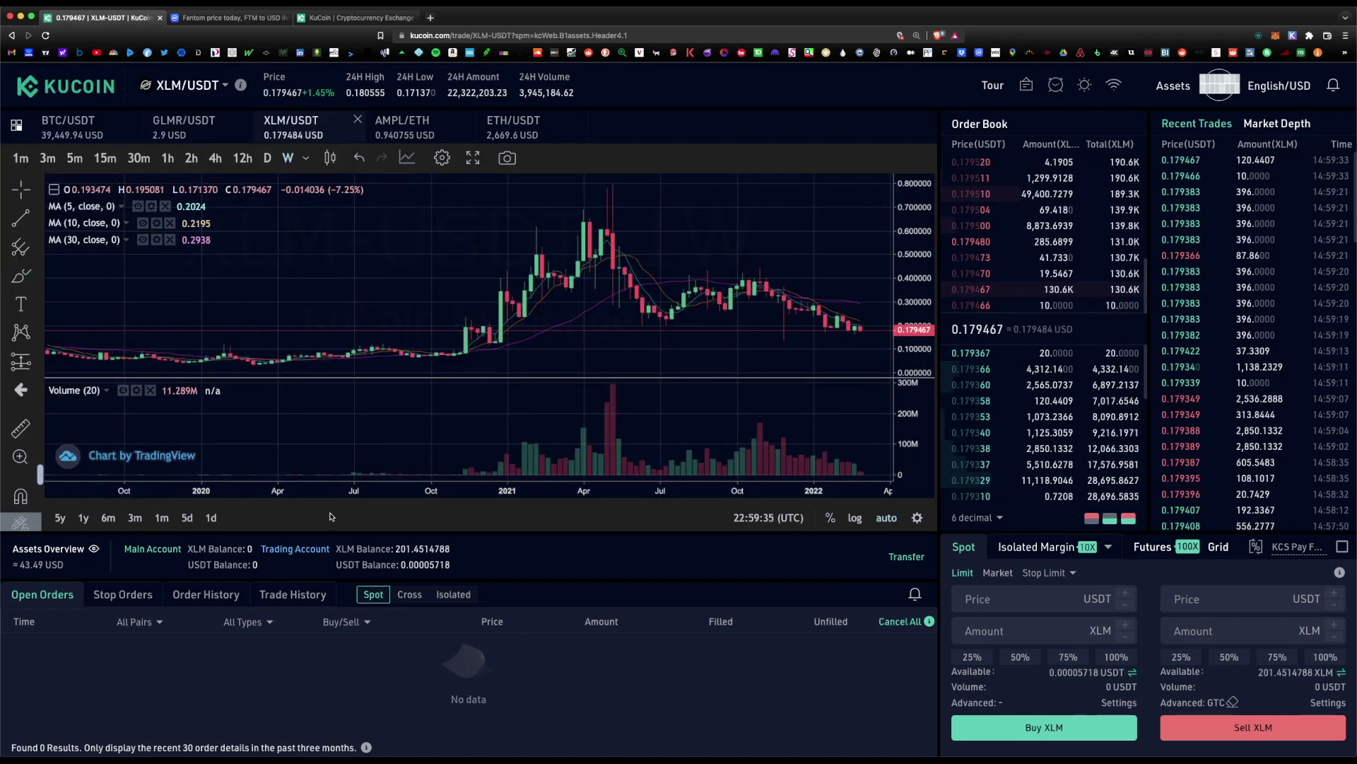
Market-sell 100% of the XLM, leaving about 36.14 USDT
mouse_move(1279, 86)
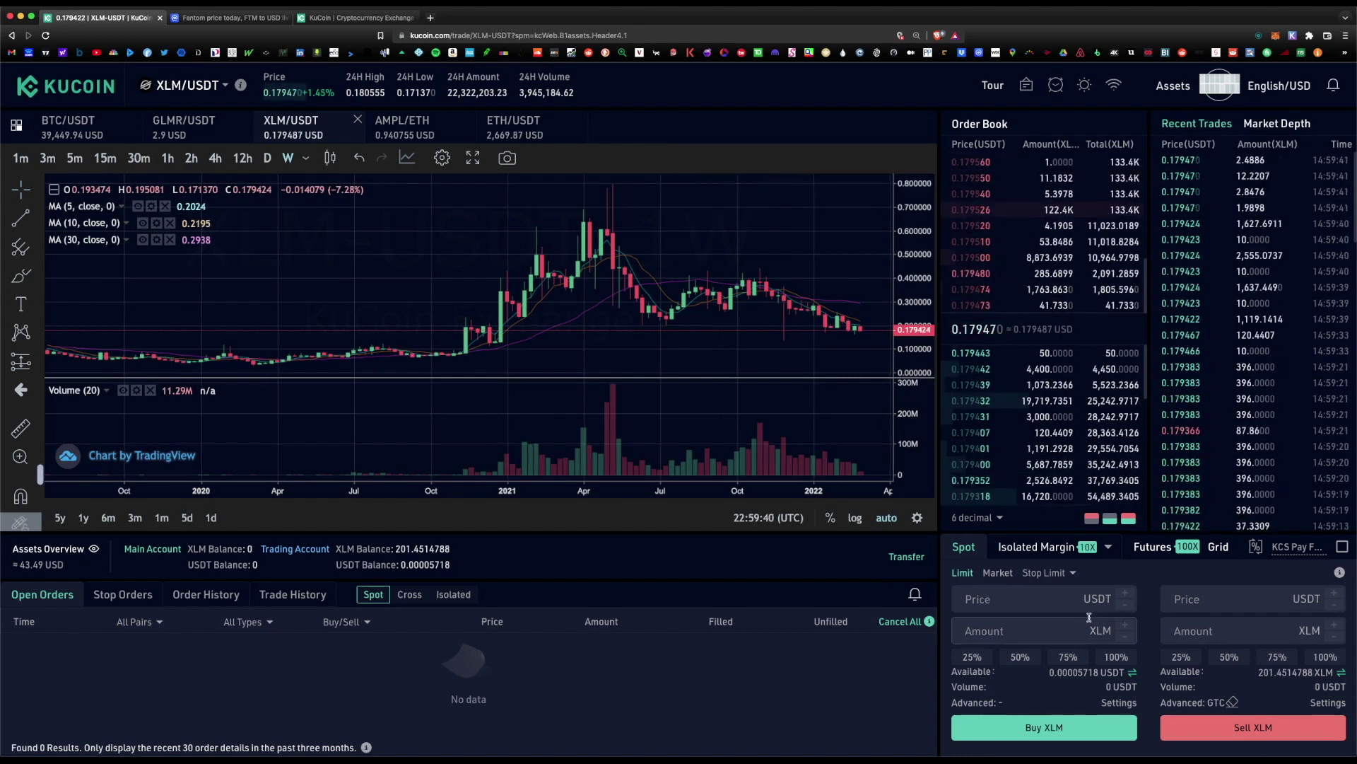
click(999, 573)
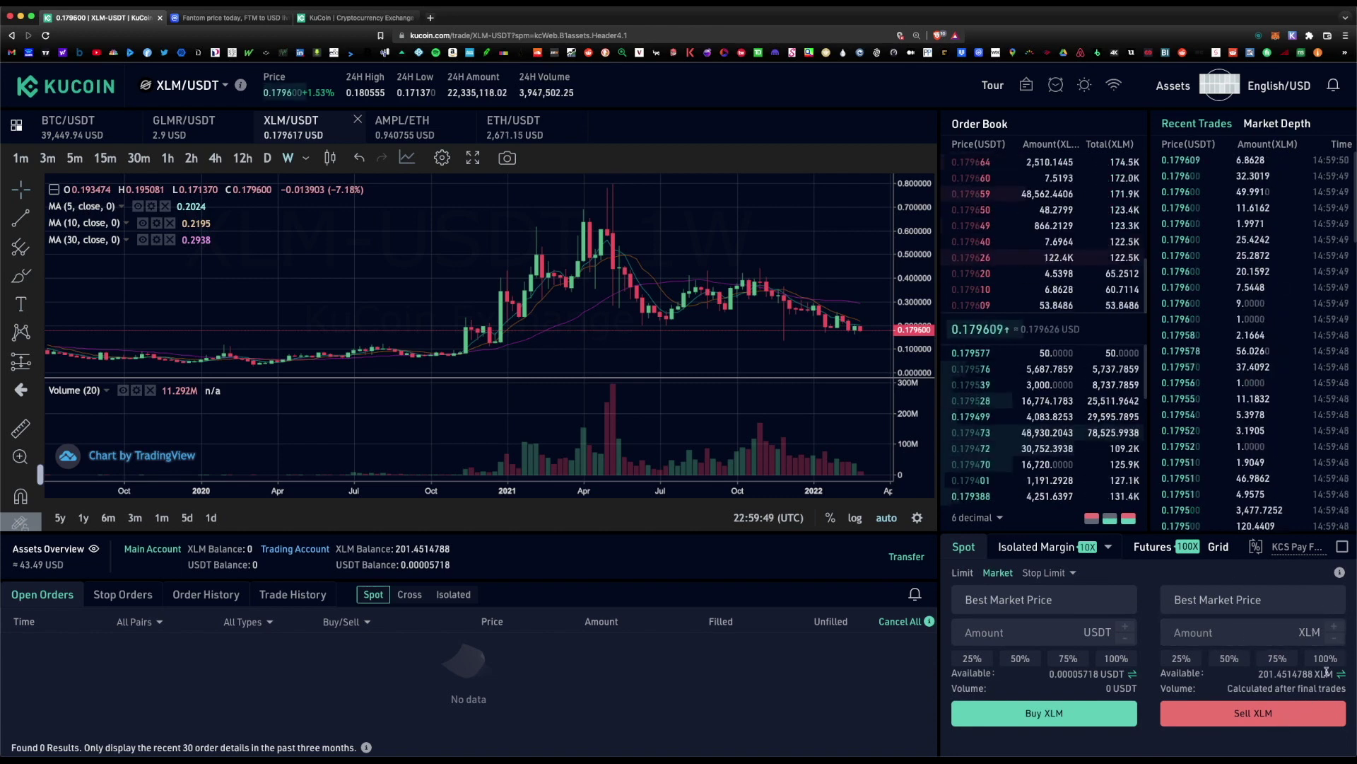
click(1325, 658)
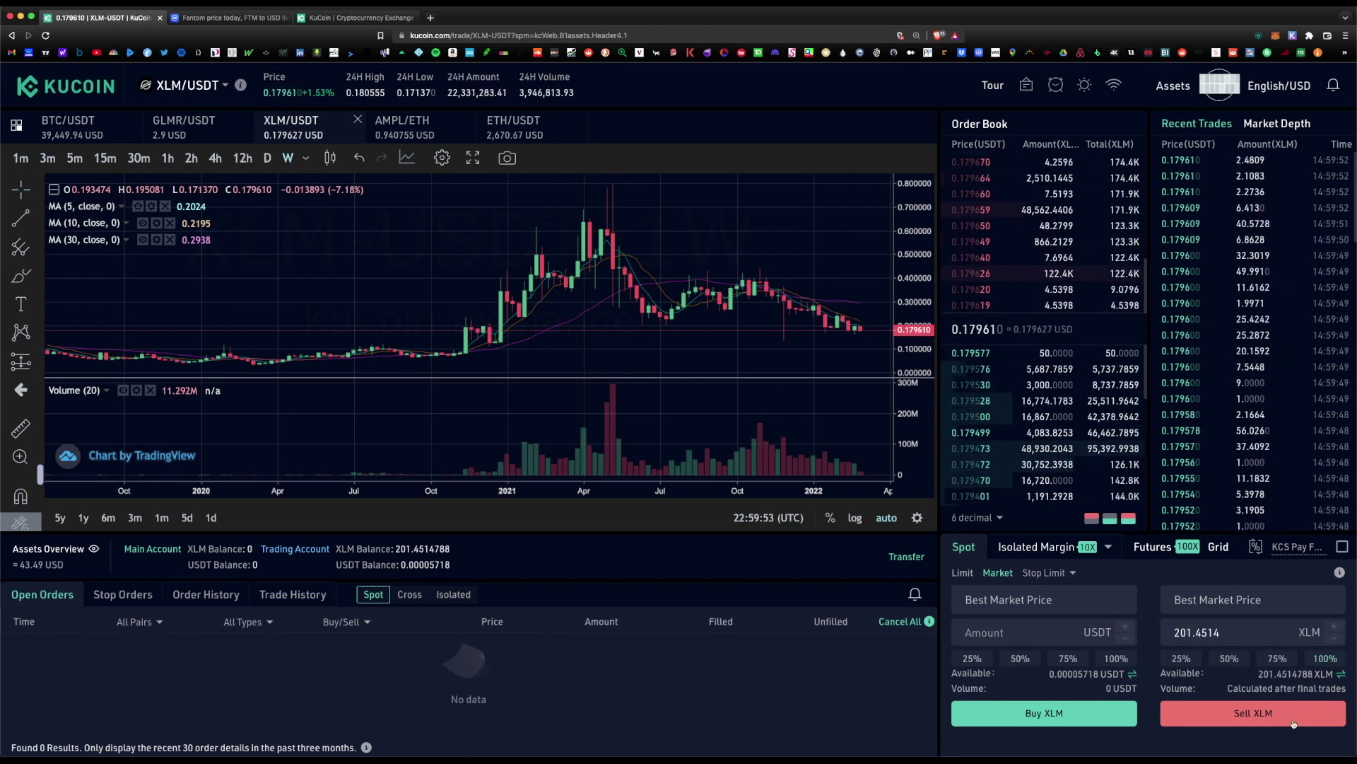
click(1285, 720)
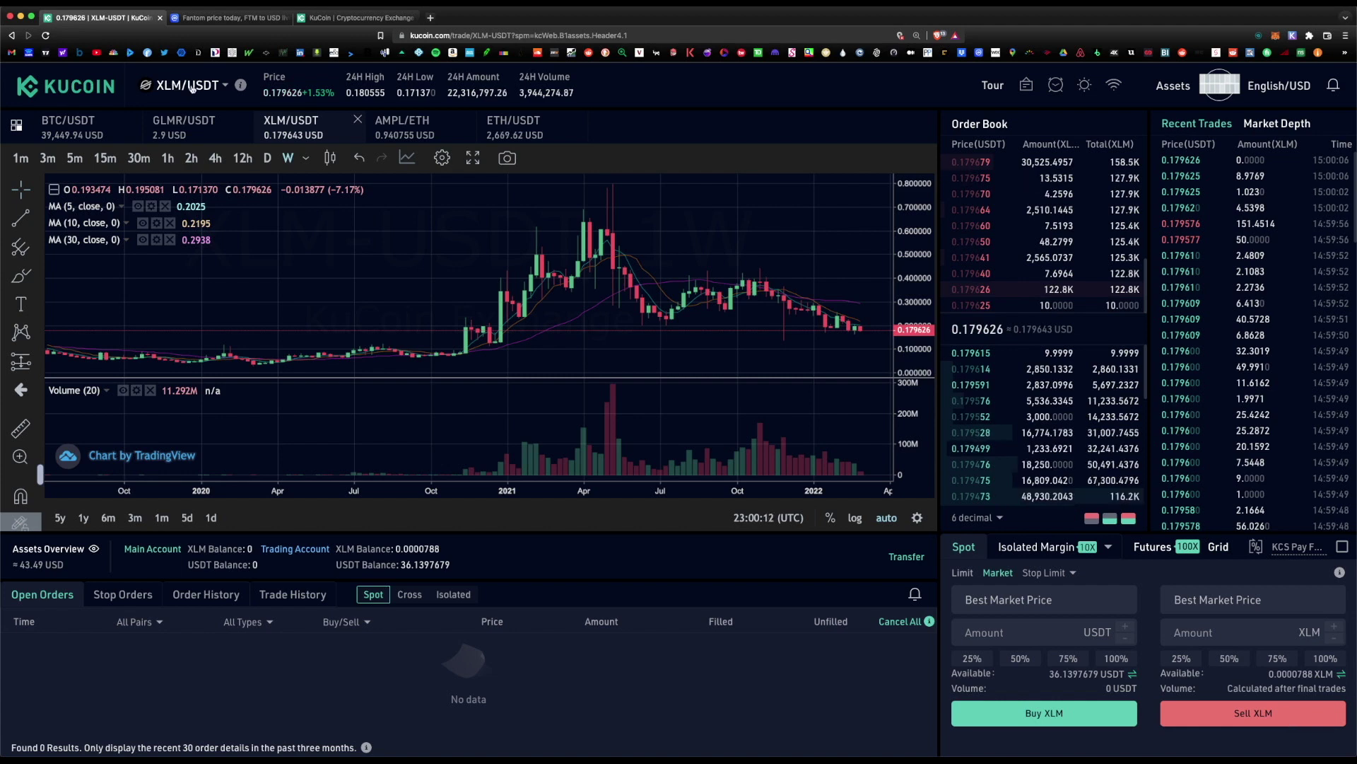
click(190, 86)
Switch to FTM/USDT and market-buy 21.33672558 FTM with the available USDT
click(189, 129)
text(FTM)
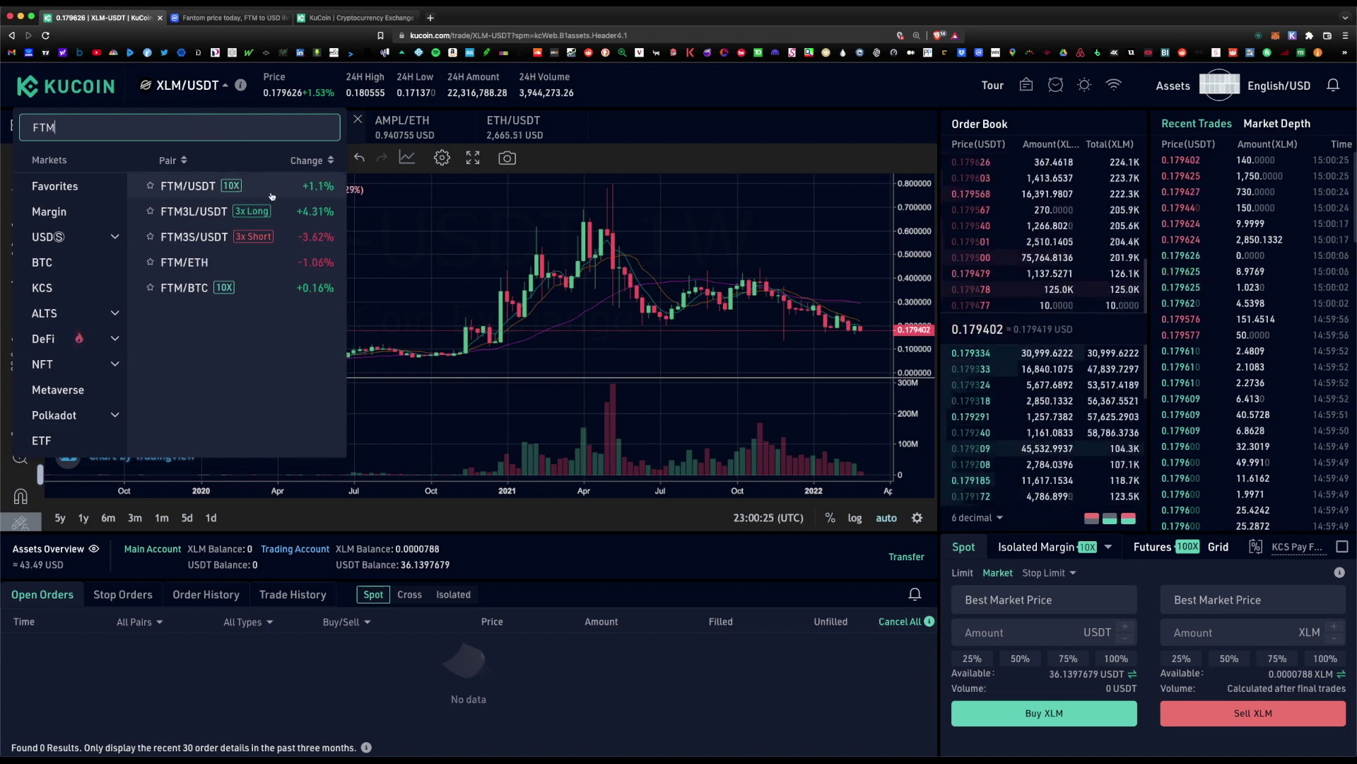
click(172, 187)
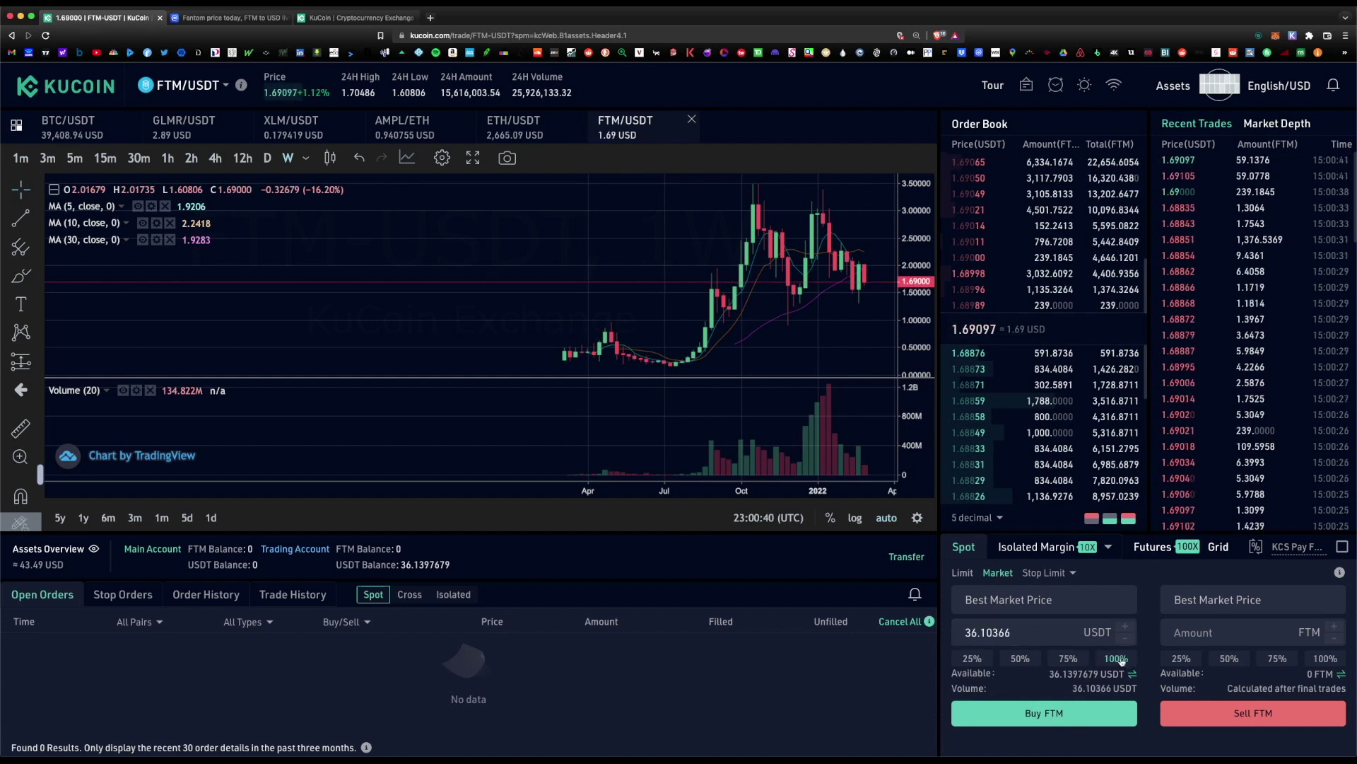
click(1066, 722)
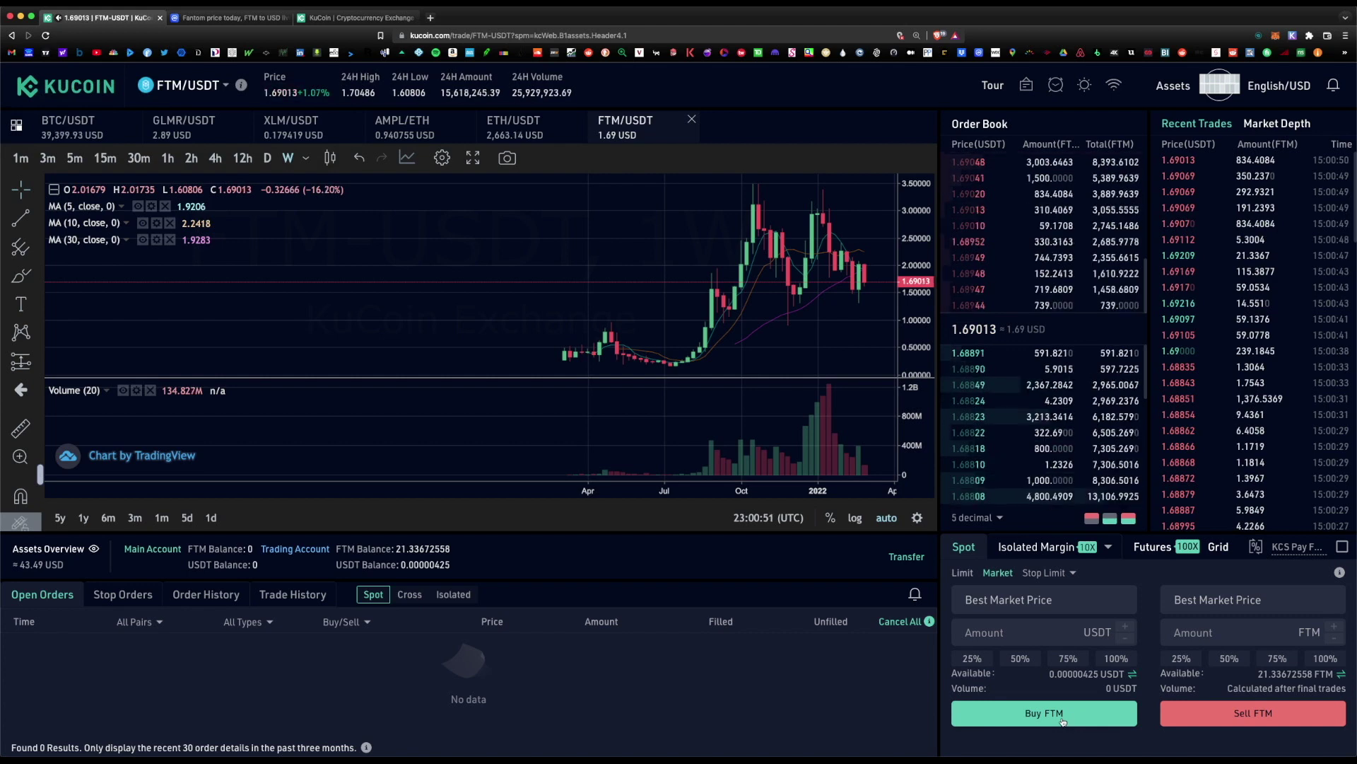
click(84, 97)
Verify the Trading Account holds 21.33672558 FTM, then go back to Assets Overview
mouse_move(1184, 101)
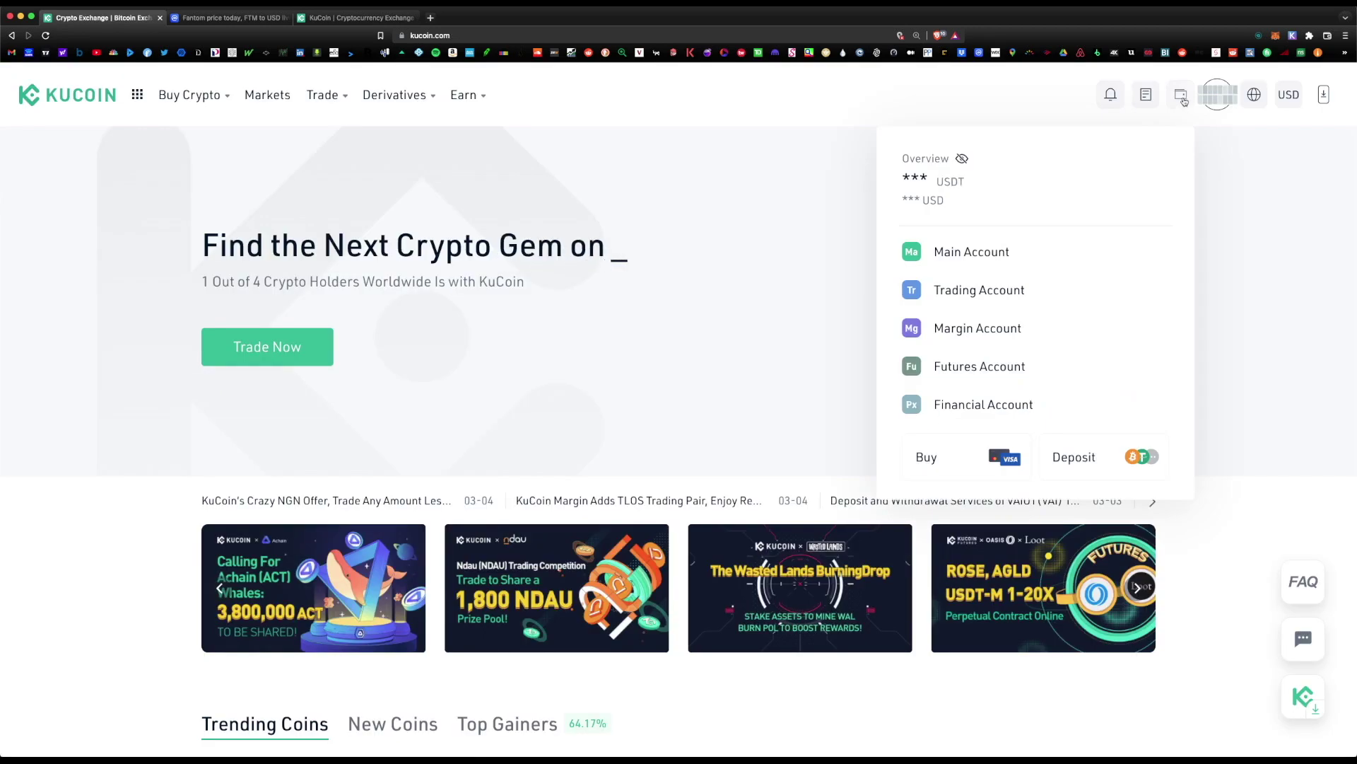
click(1182, 98)
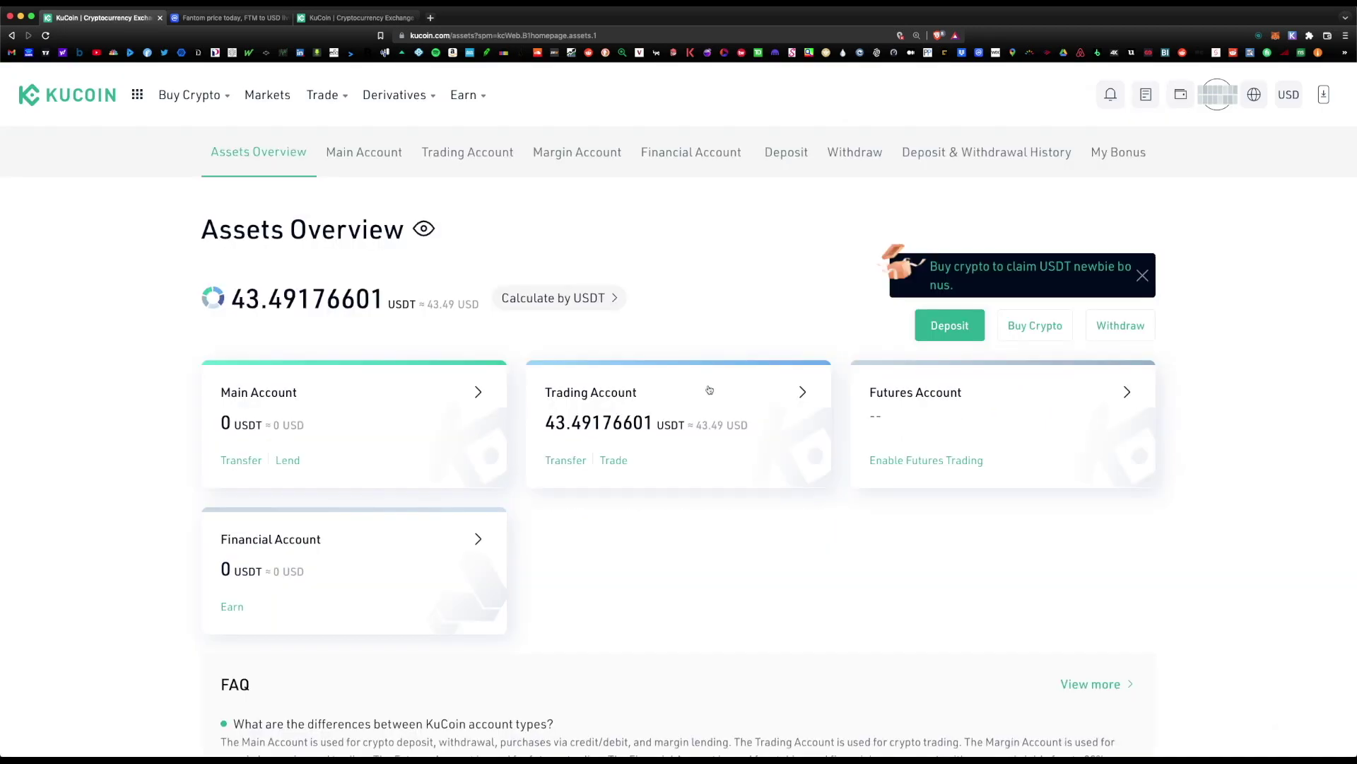
click(709, 389)
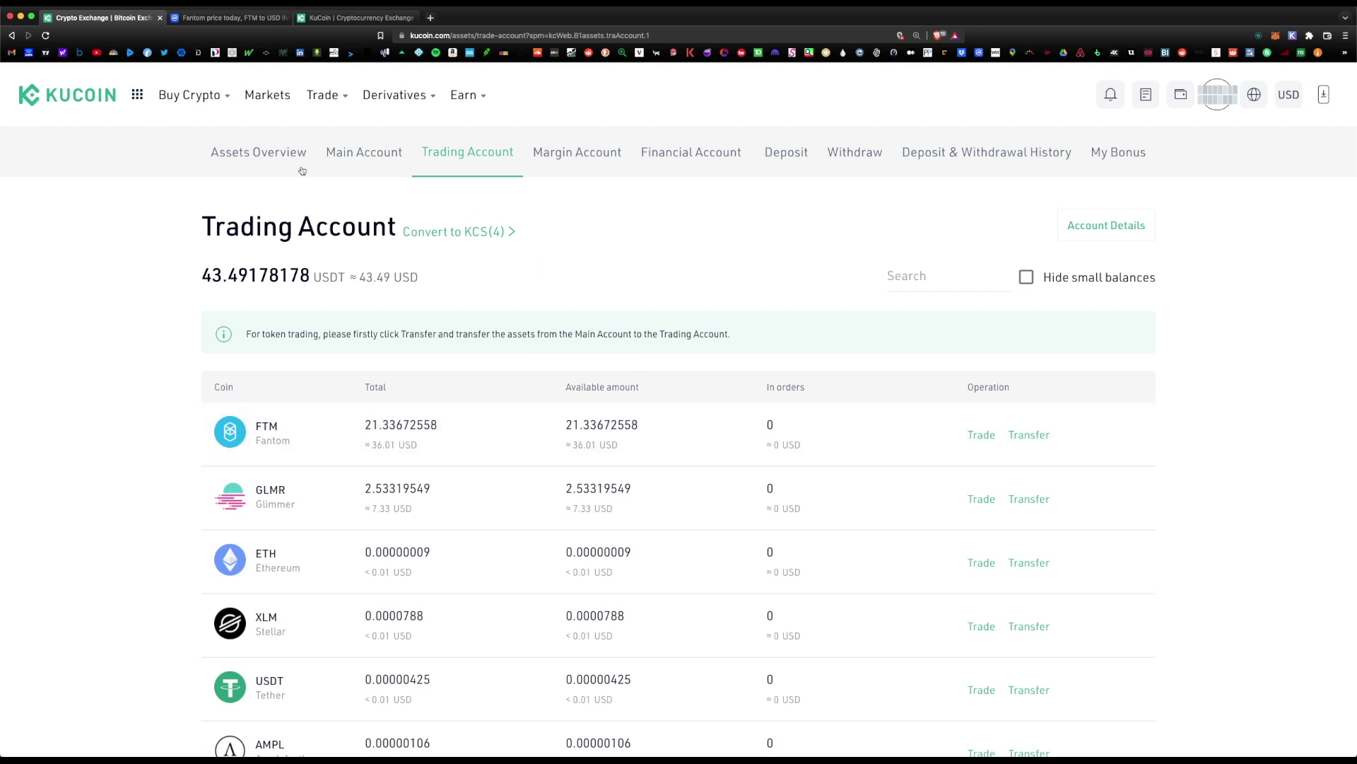
click(275, 159)
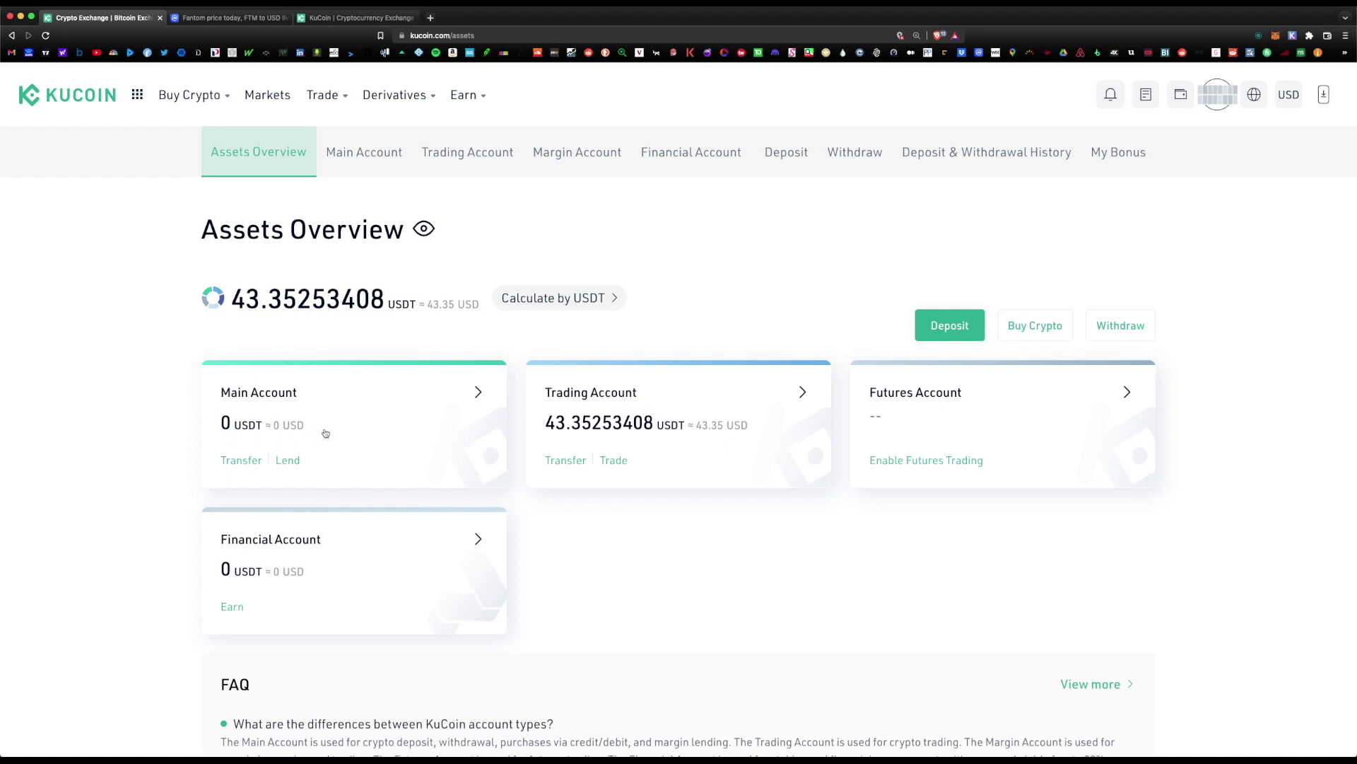
Transfer the full 21.33672558 FTM from the Trading Account to the Main Account
click(569, 462)
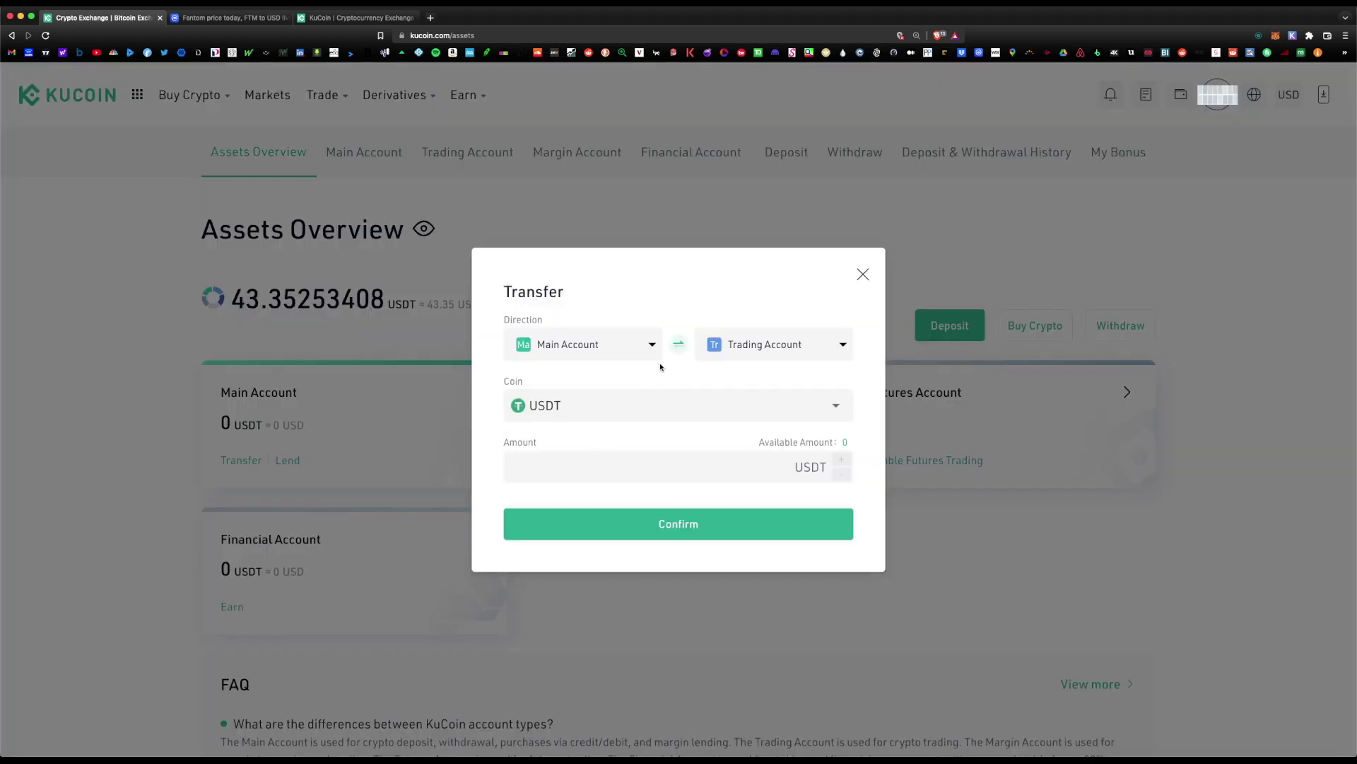
click(680, 346)
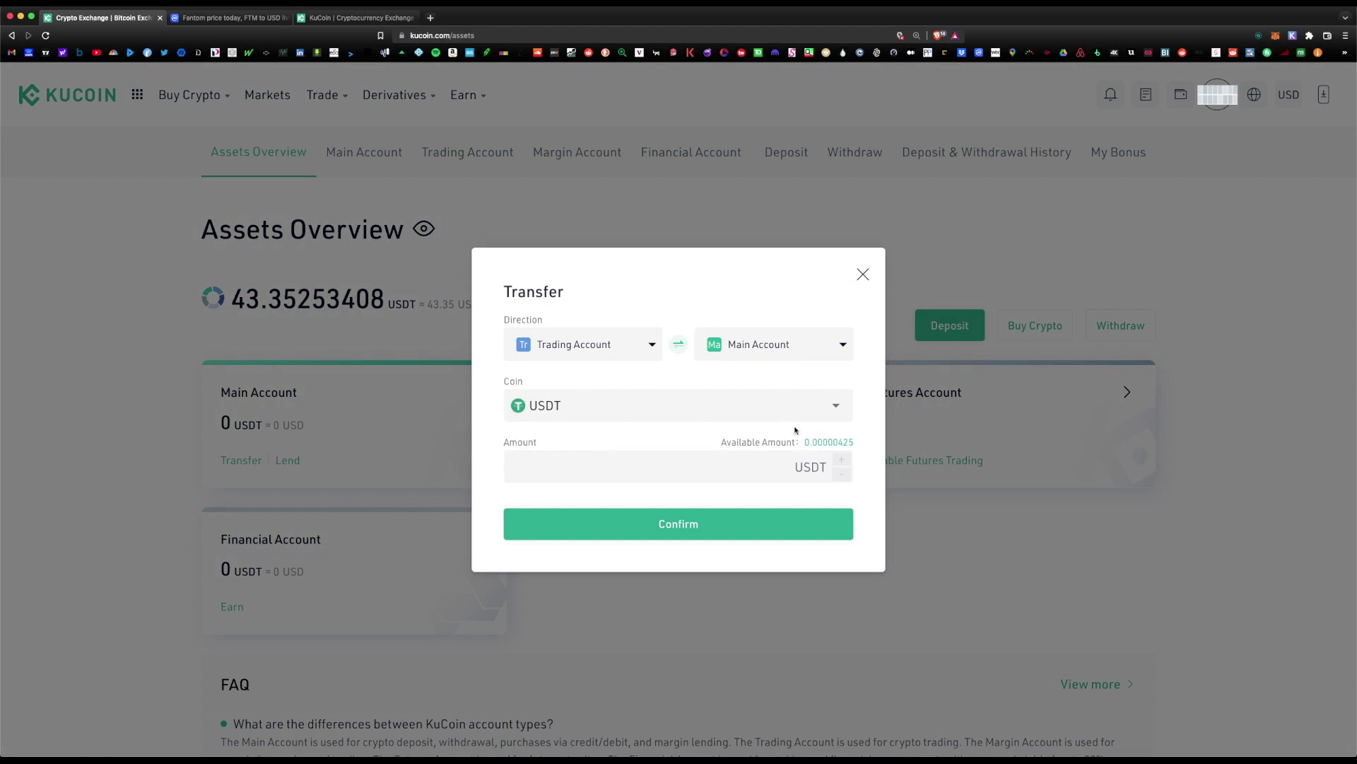
click(823, 410)
click(827, 444)
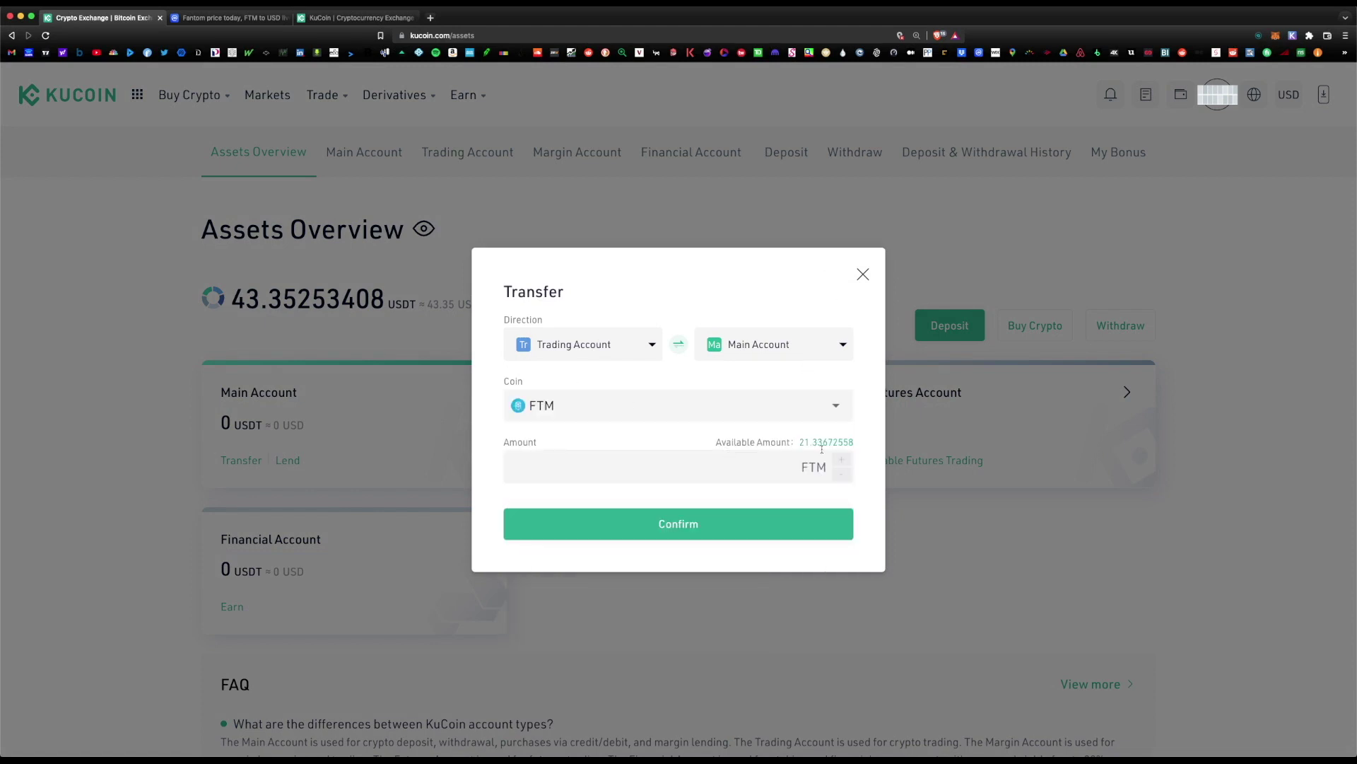
click(829, 444)
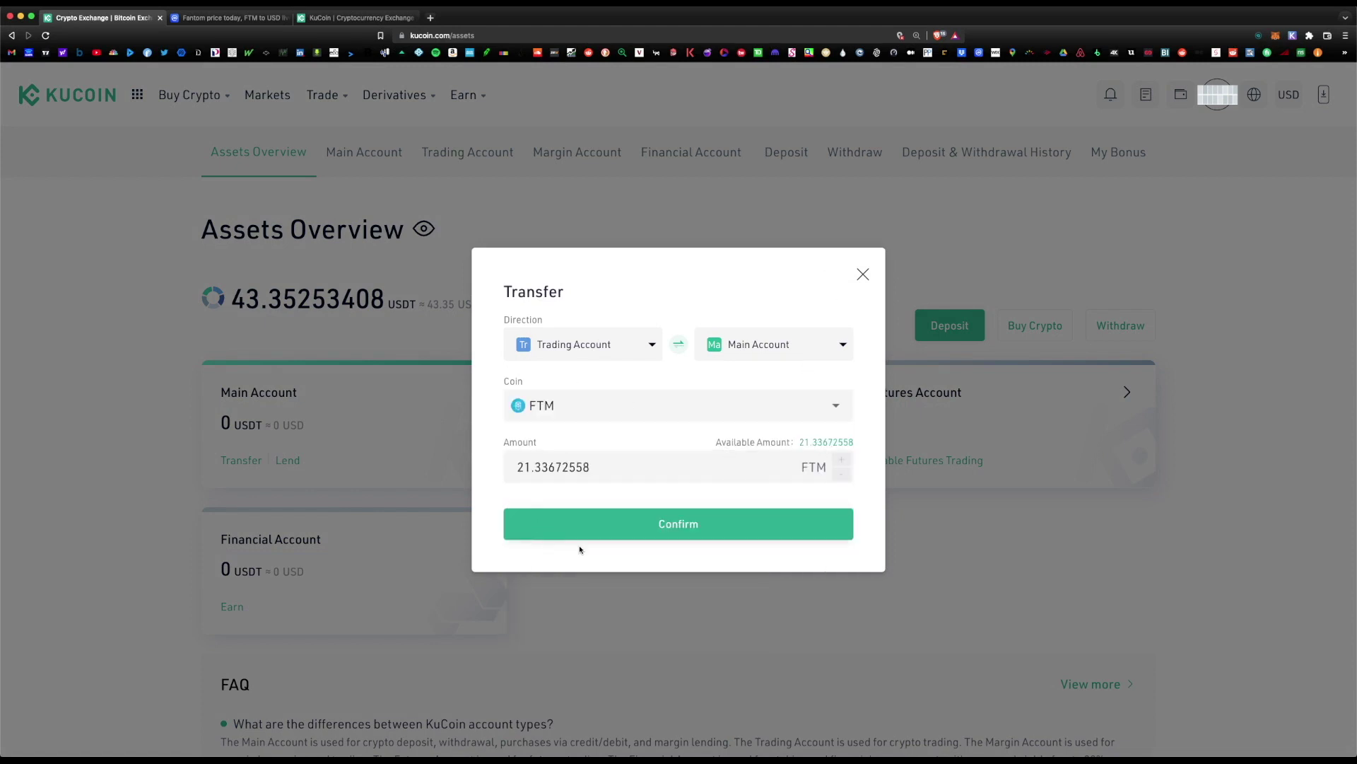
click(692, 531)
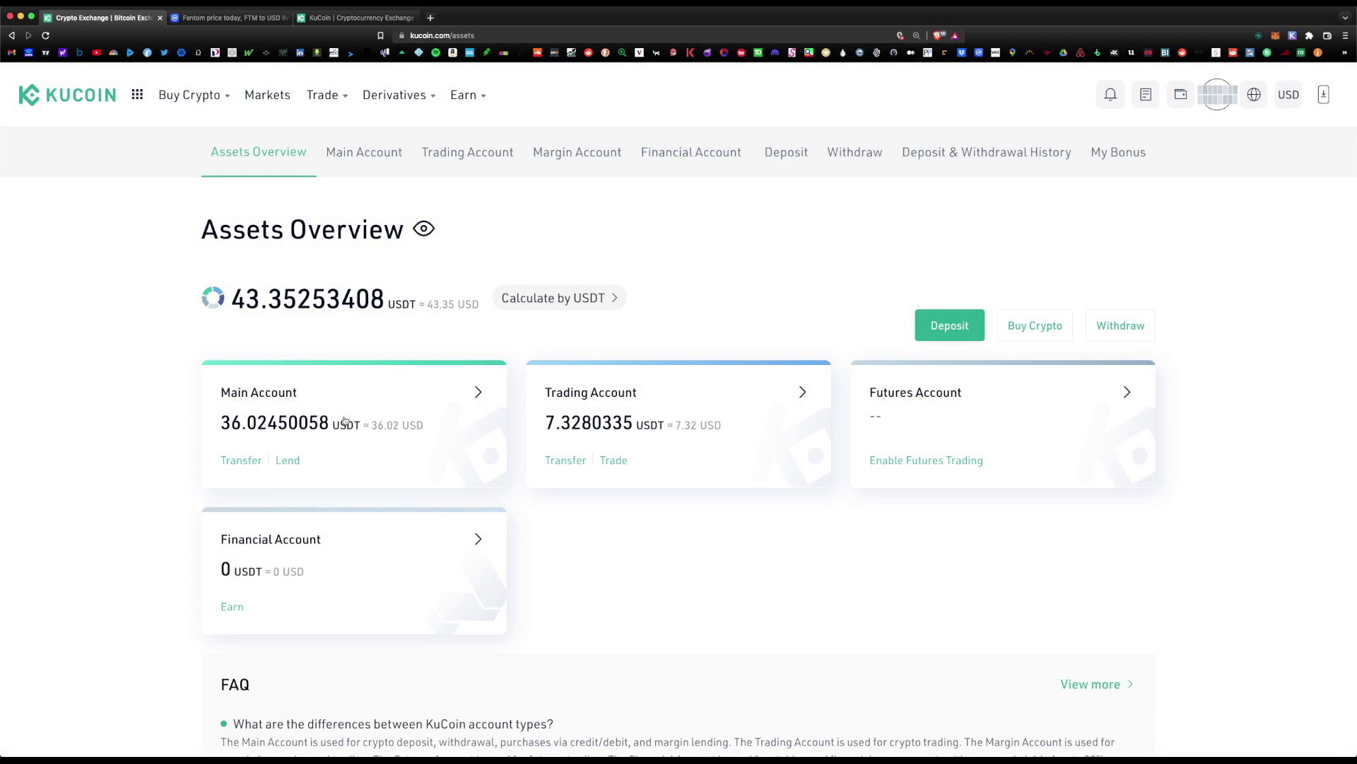
Open the Withdraw form for FTM, showing 42.80381206 FTM available and a 30 FTM minimum
key(super+3)
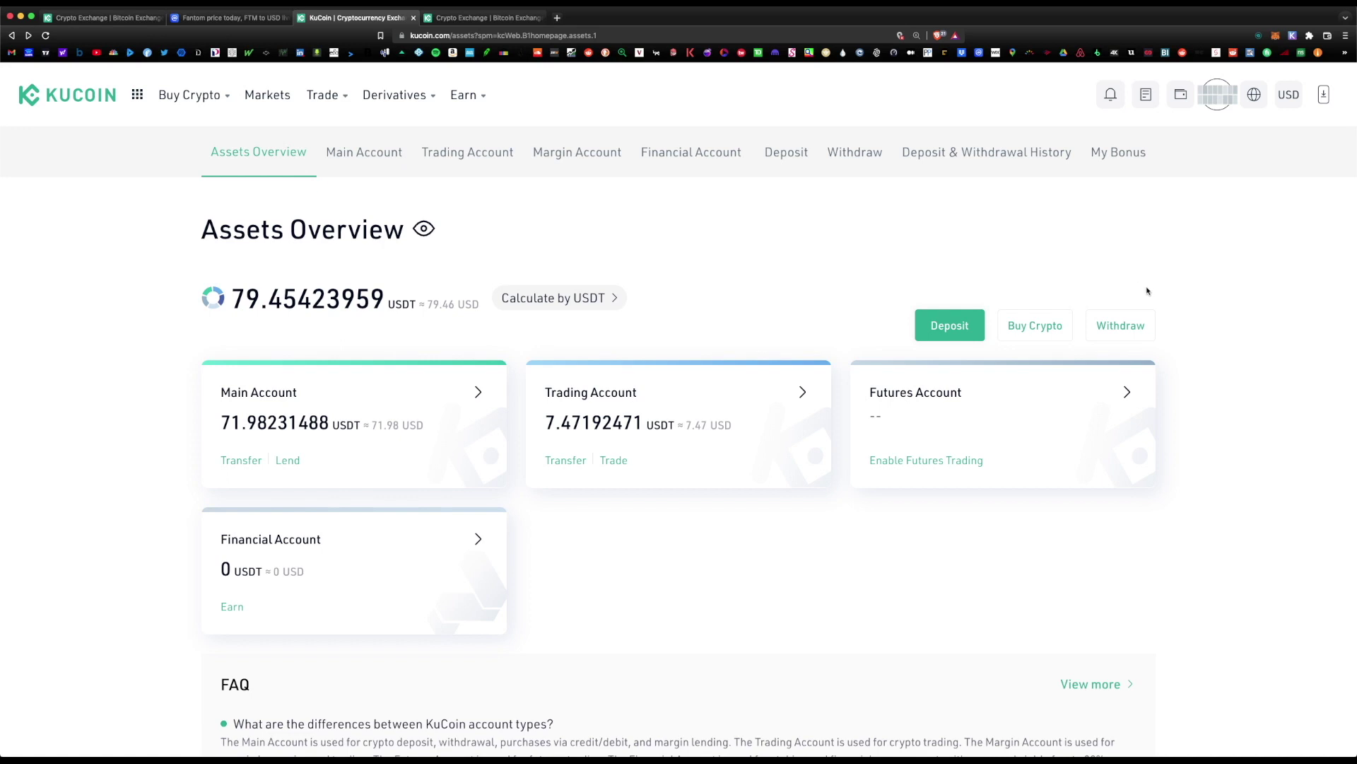
click(1141, 329)
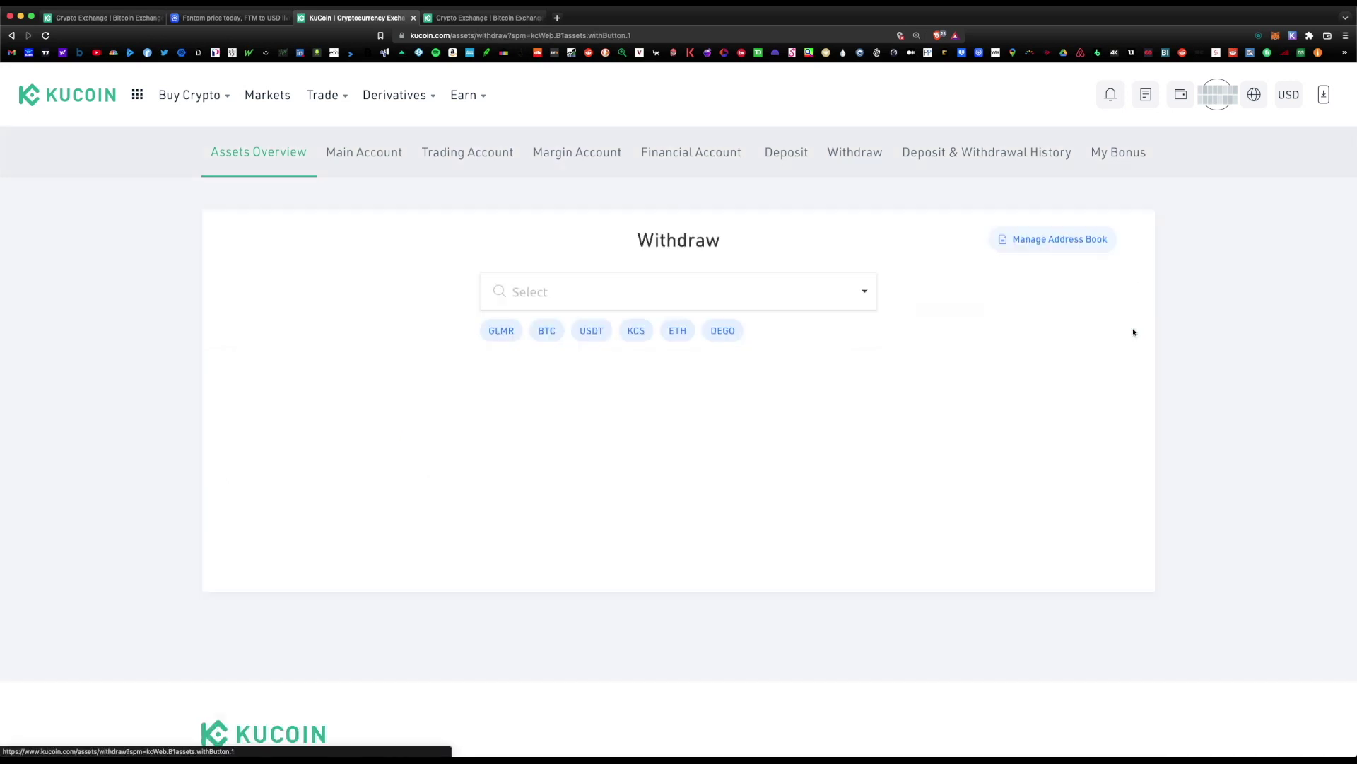
click(863, 296)
click(712, 331)
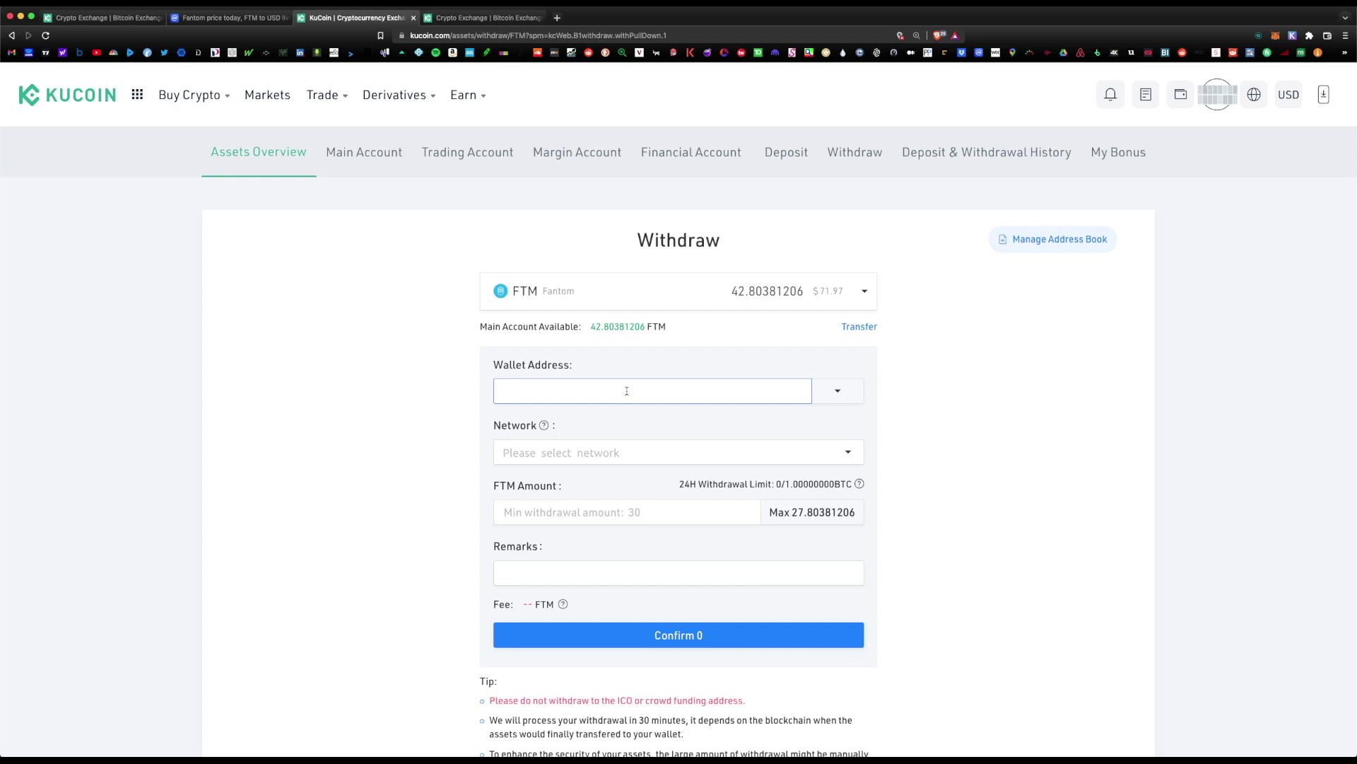
Copy the MetaMask Fantom Opera account address and paste it as the withdrawal Wallet Address
click(1277, 37)
click(1237, 63)
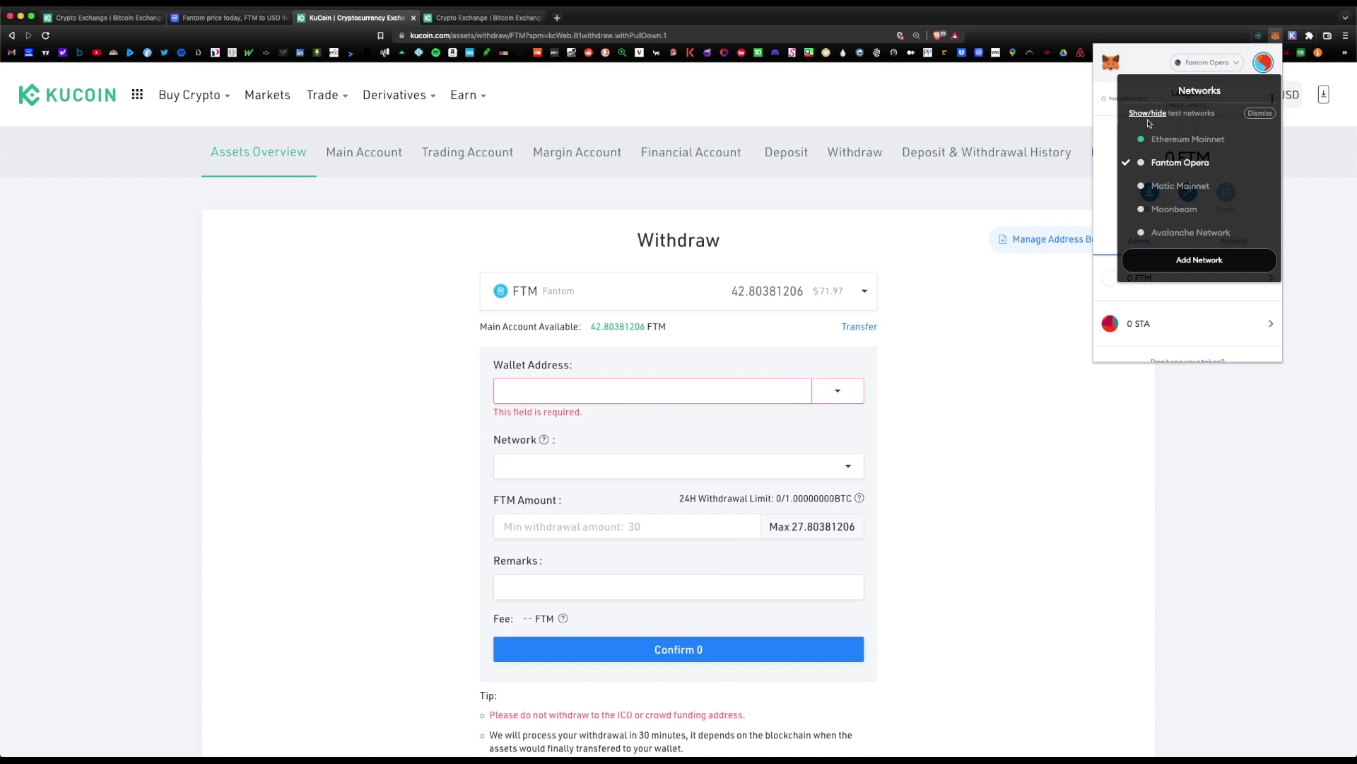
click(1255, 165)
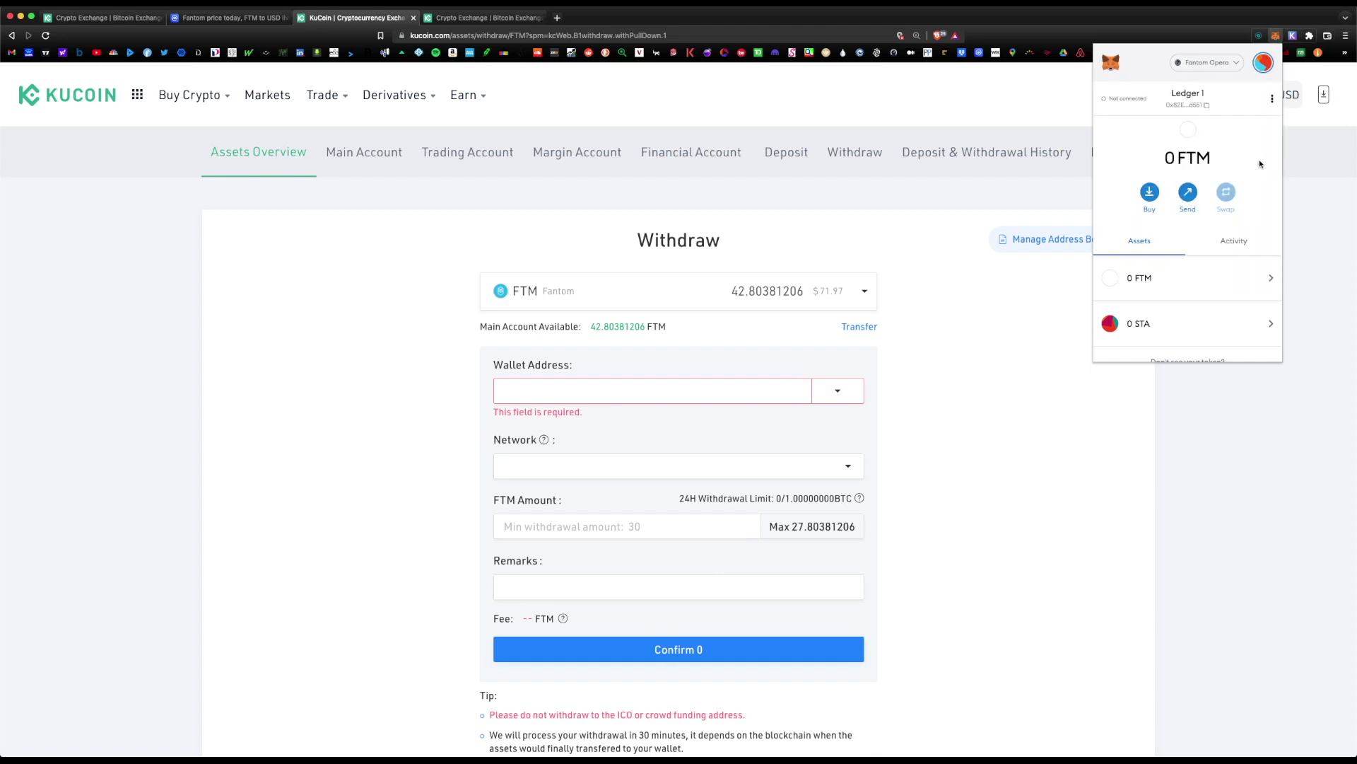
click(1202, 105)
right_click(501, 391)
click(587, 458)
Choose the FTM network and set the maximum 41.80381206 FTM withdrawal amount
click(671, 467)
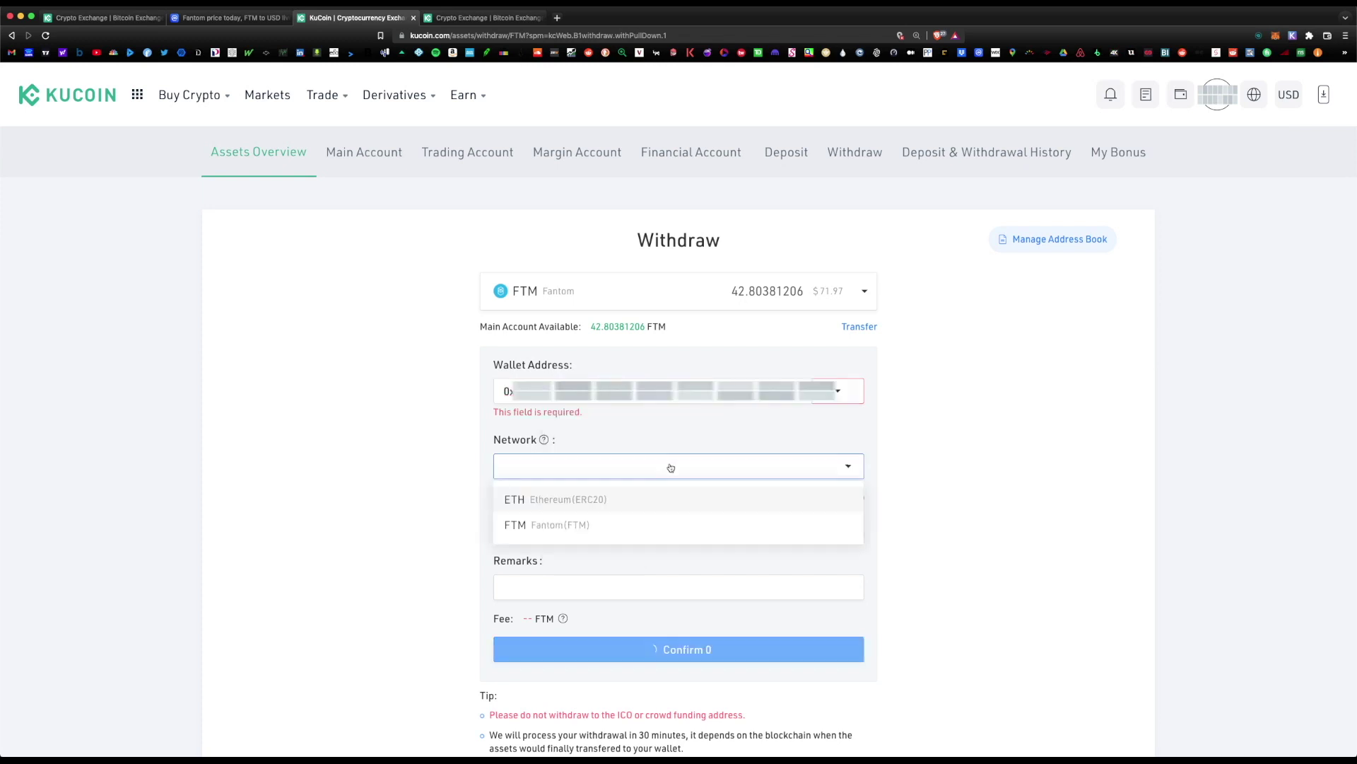
click(617, 511)
click(628, 572)
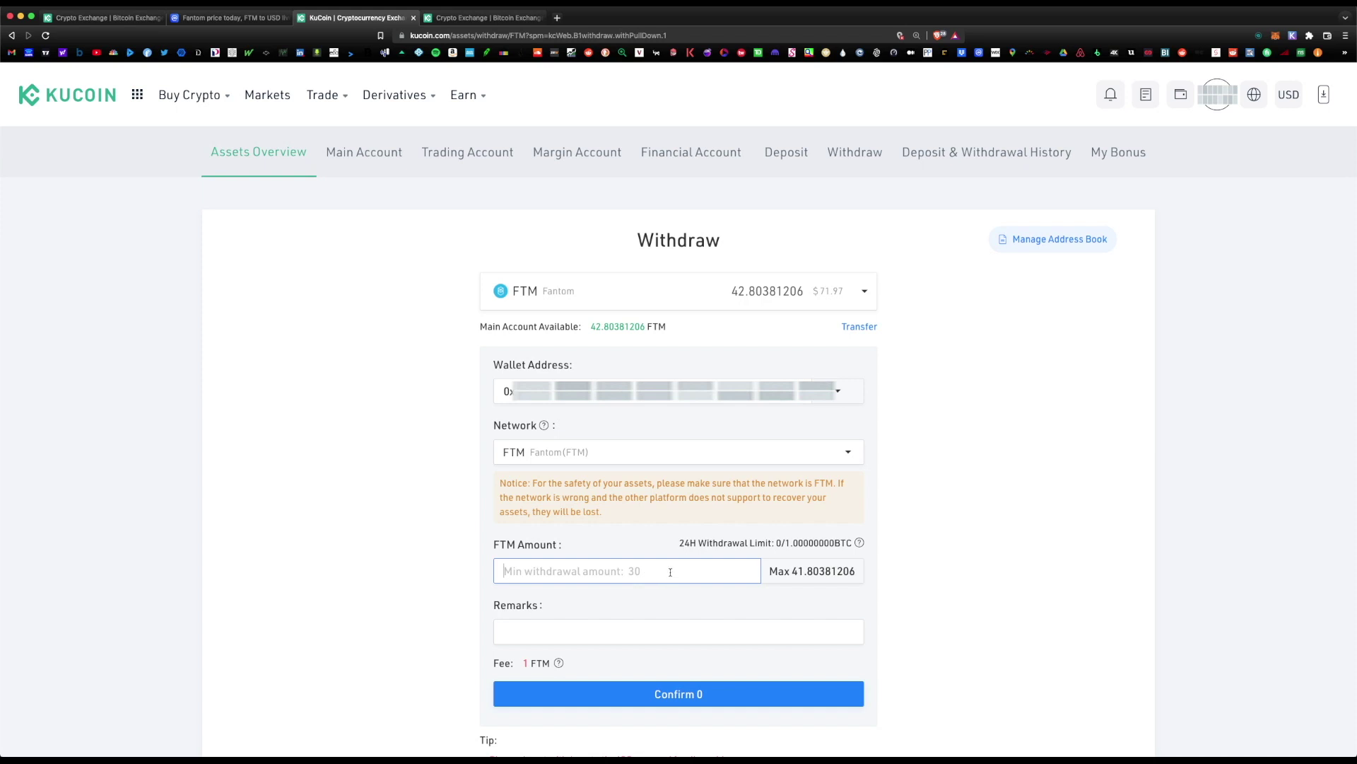
click(803, 572)
click(751, 631)
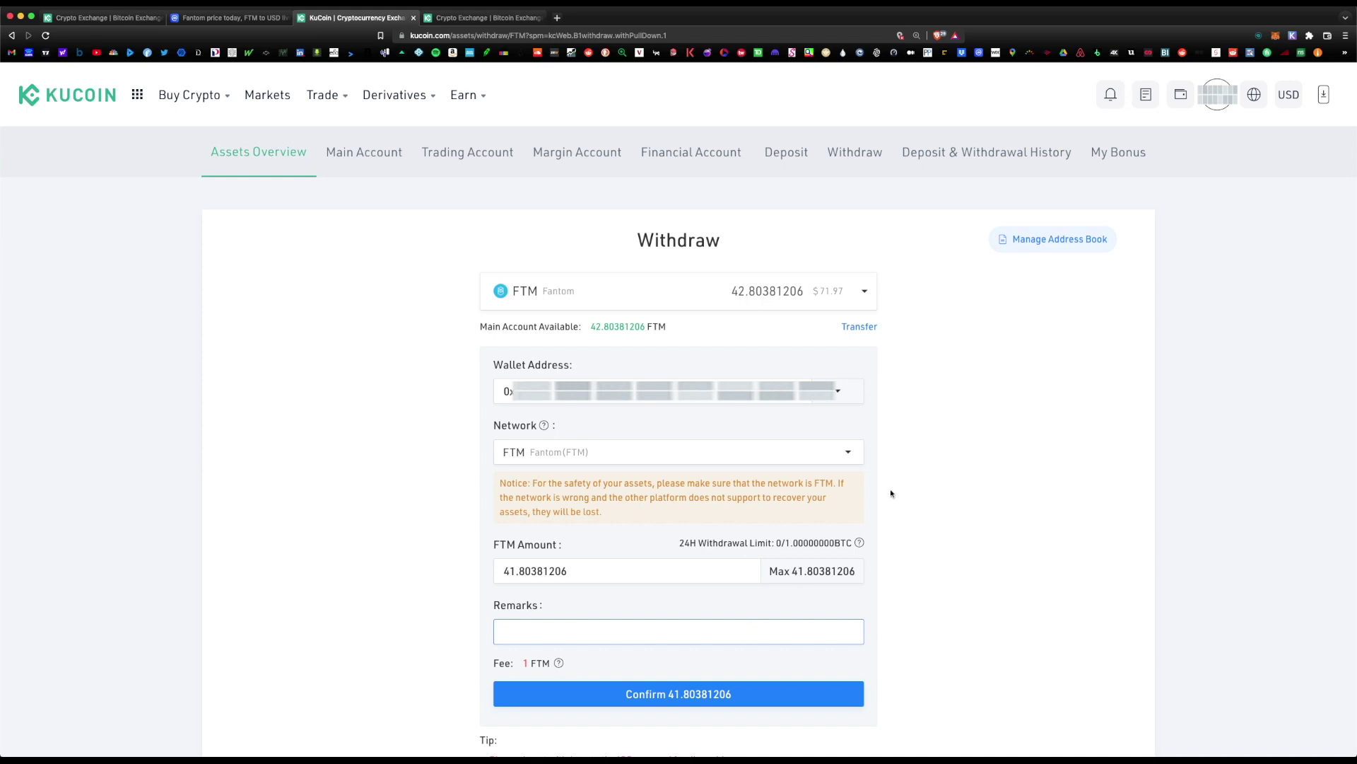
scroll(892, 494, down, 1)
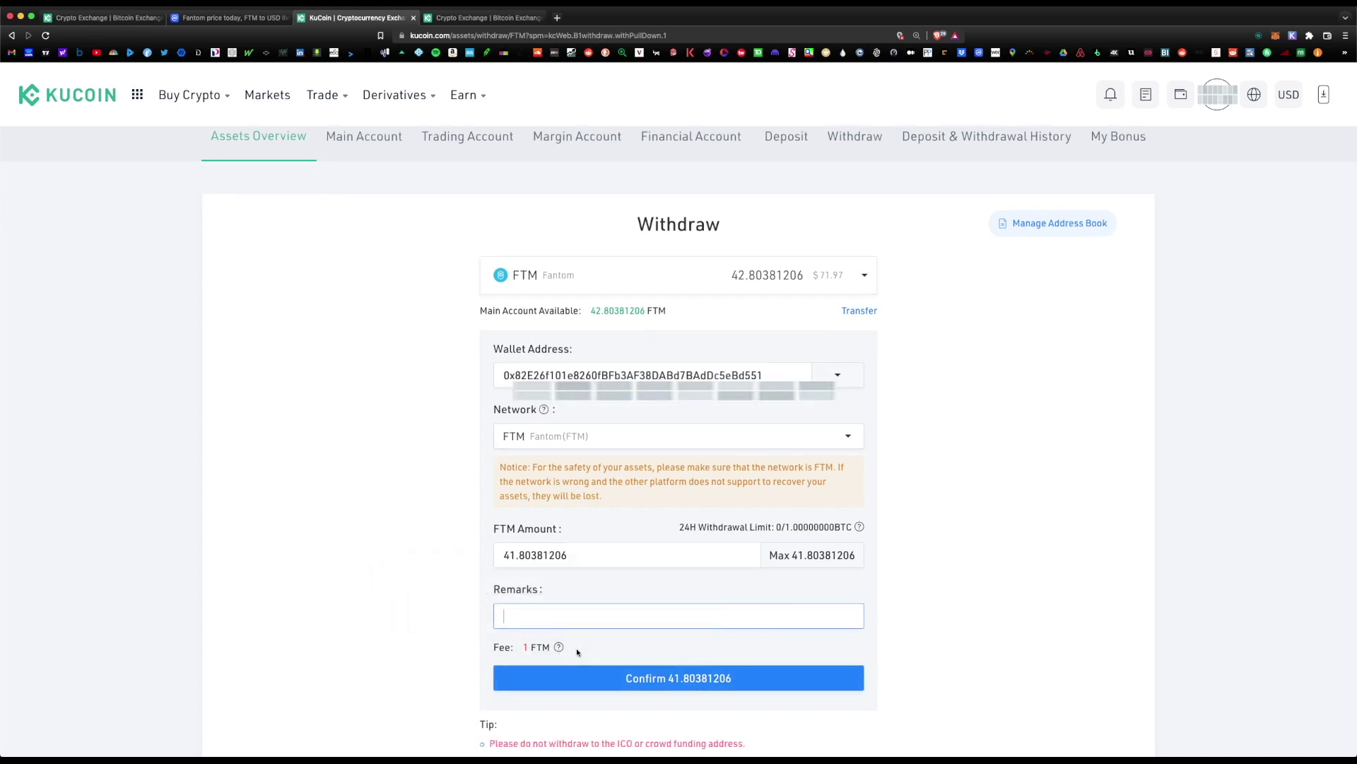
key(ctrl+shift+Tab)
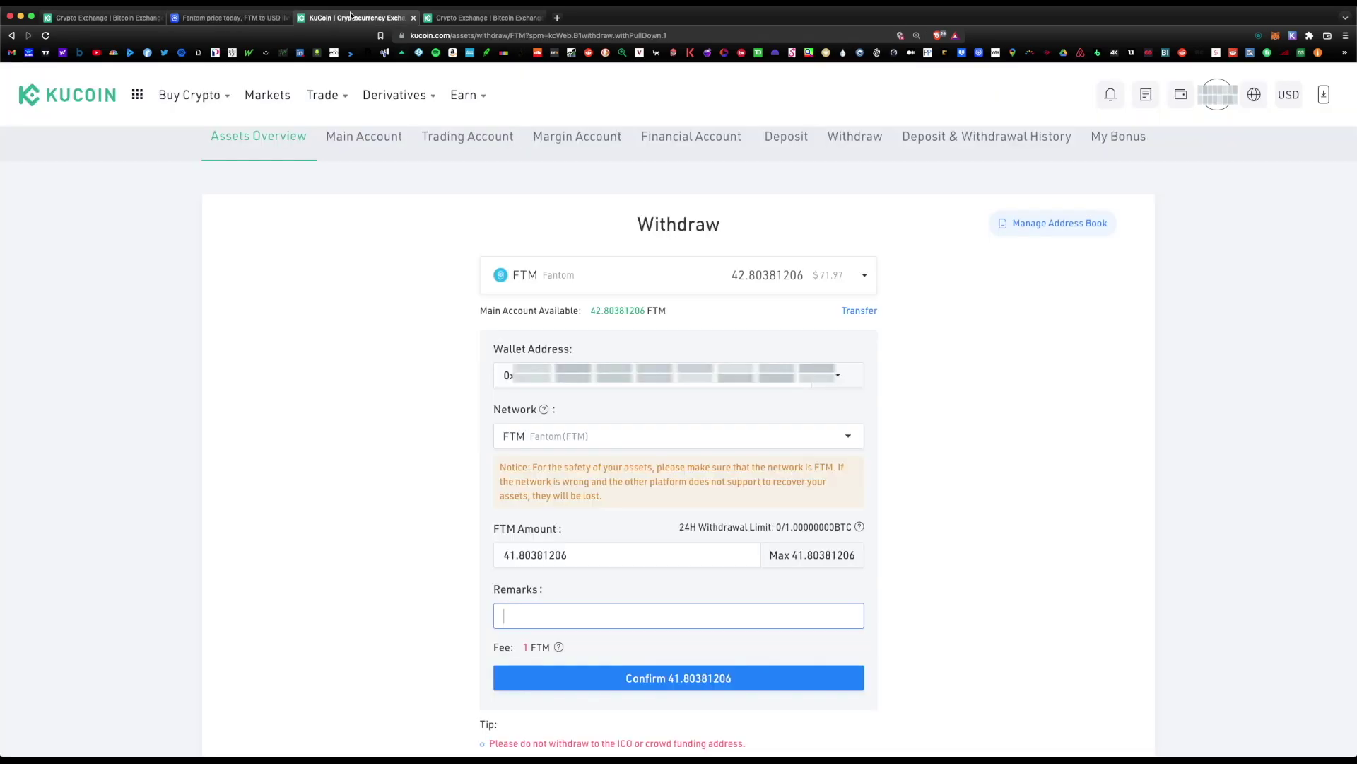
click(382, 17)
Confirm the withdrawal of 41.80381206 FTM, then check the MetaMask wallet balance
click(728, 685)
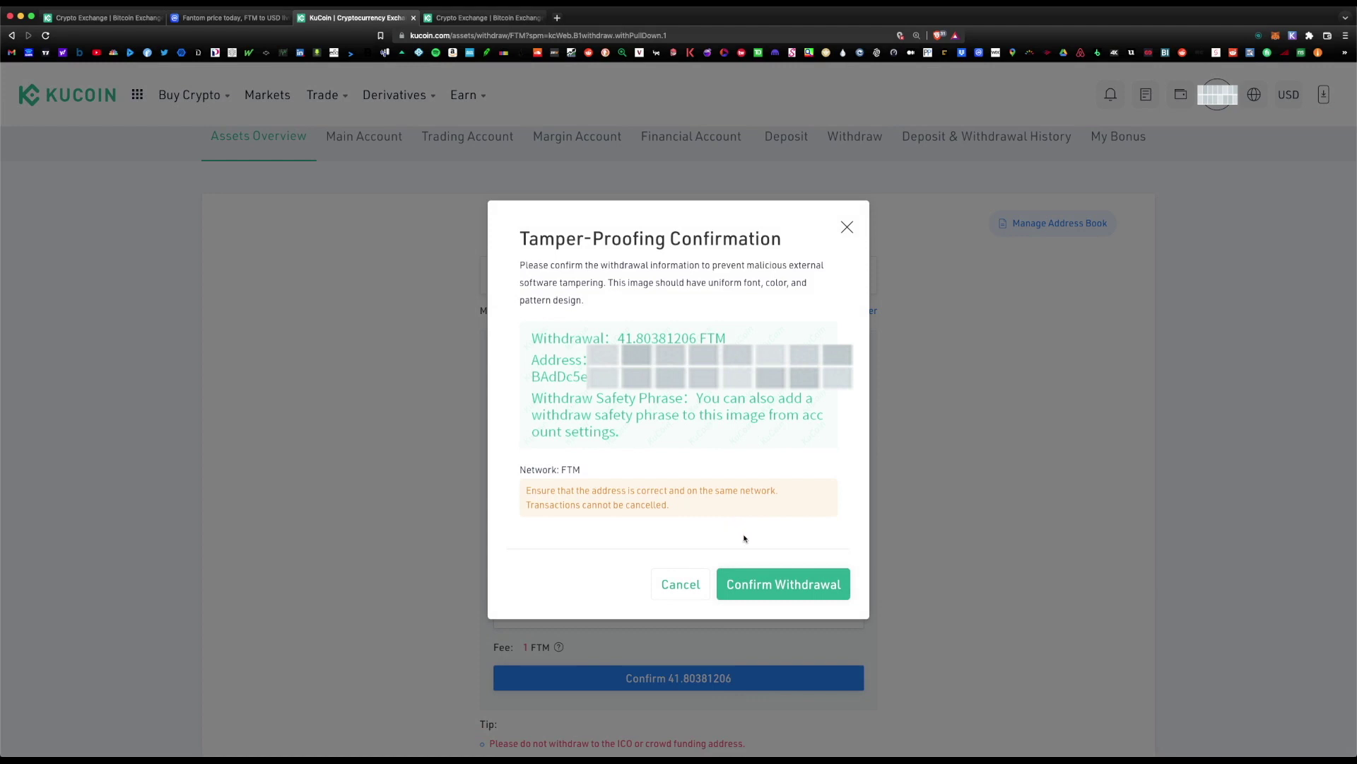
click(799, 597)
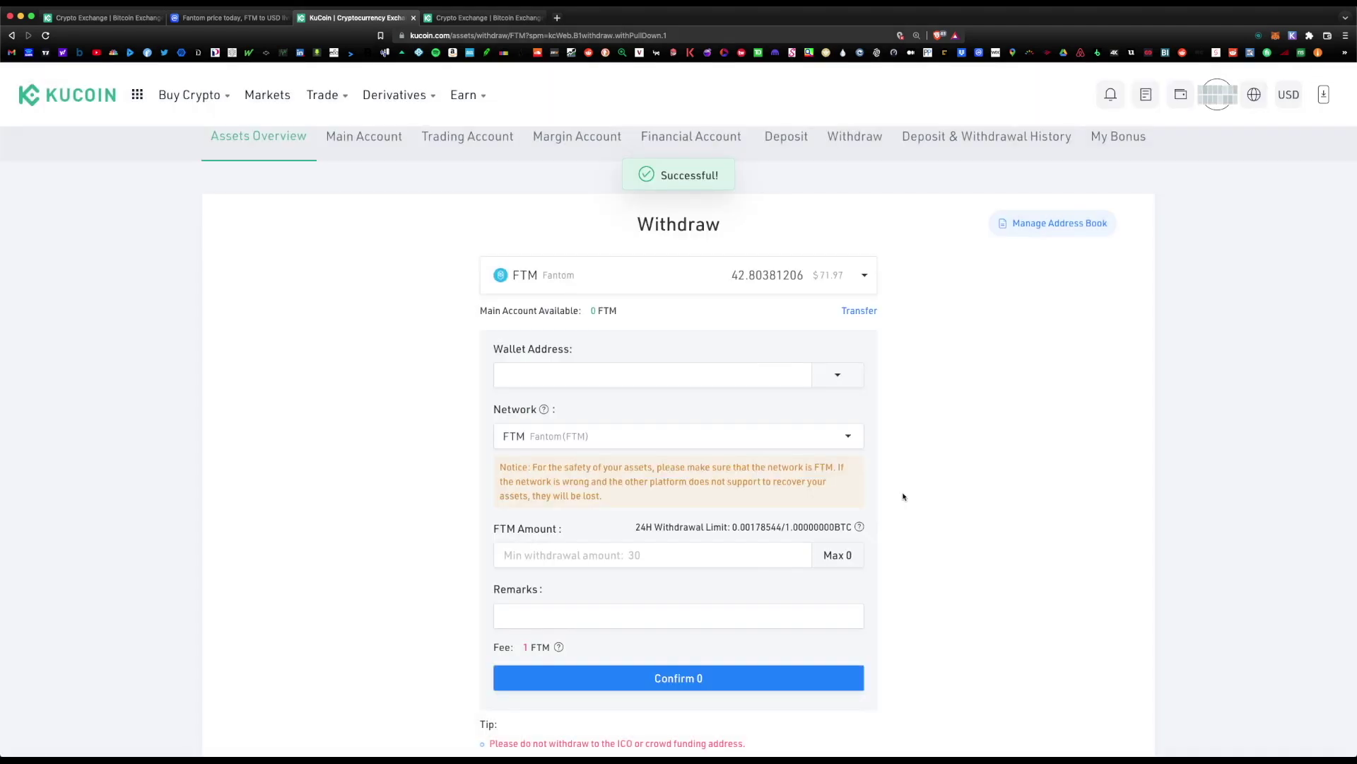
click(1277, 35)
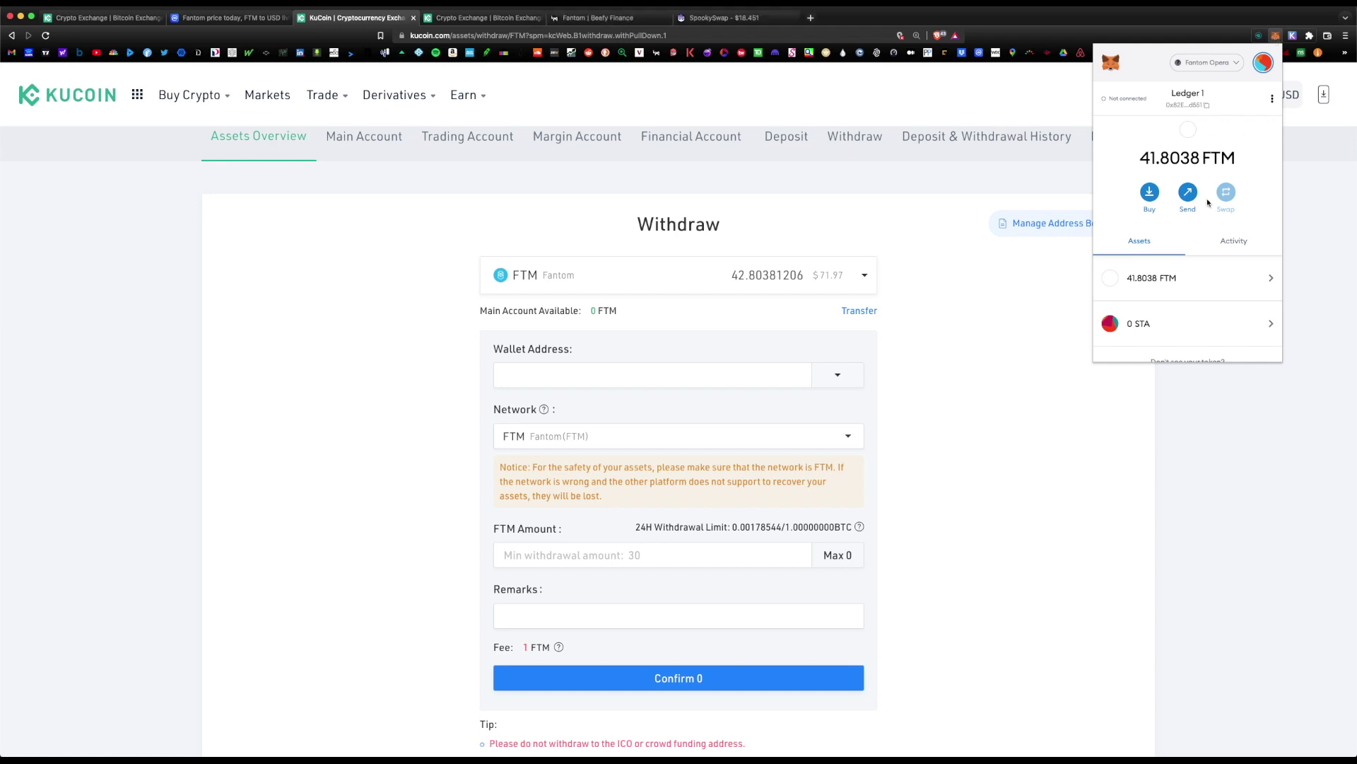
Look over the SpookySwap site, then scroll through the Beefy Finance vault list
click(773, 15)
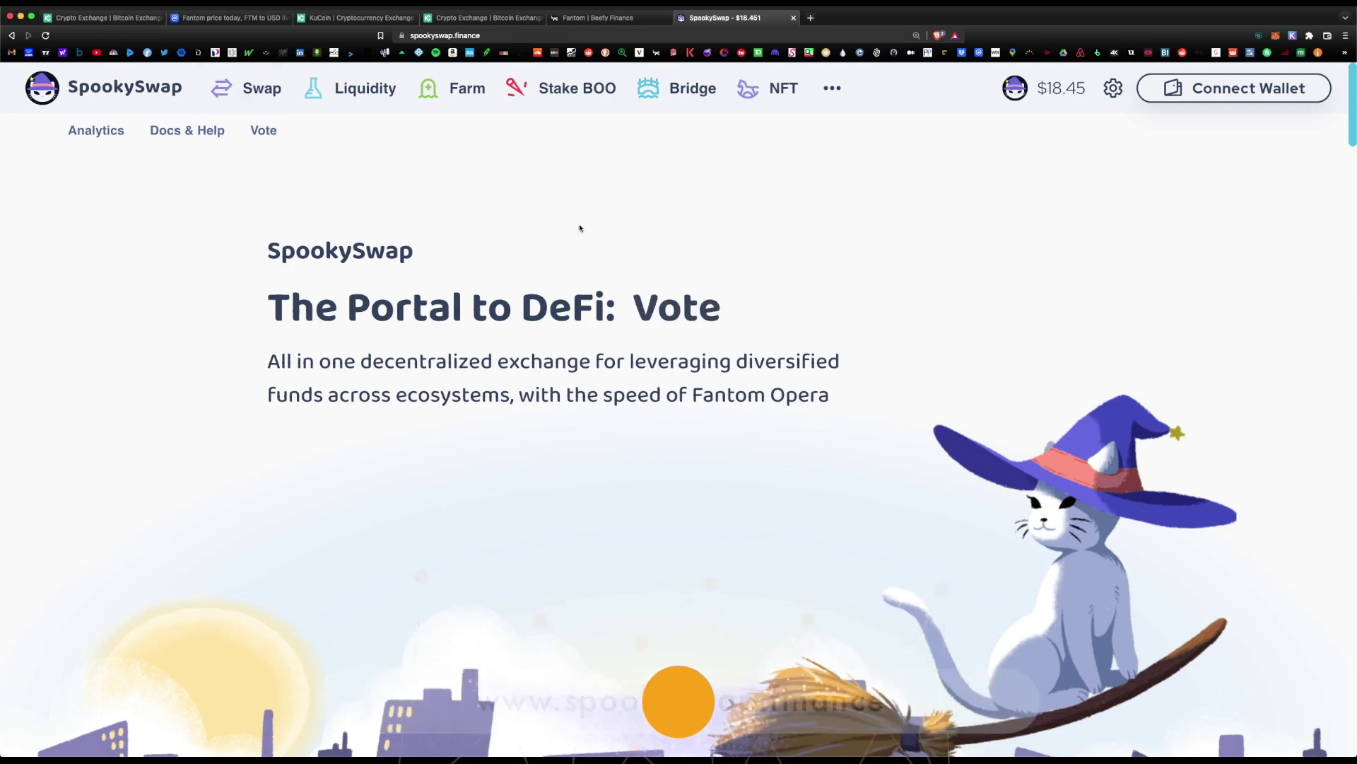
key(ctrl+shift+Tab)
scroll(736, 323, down, 20)
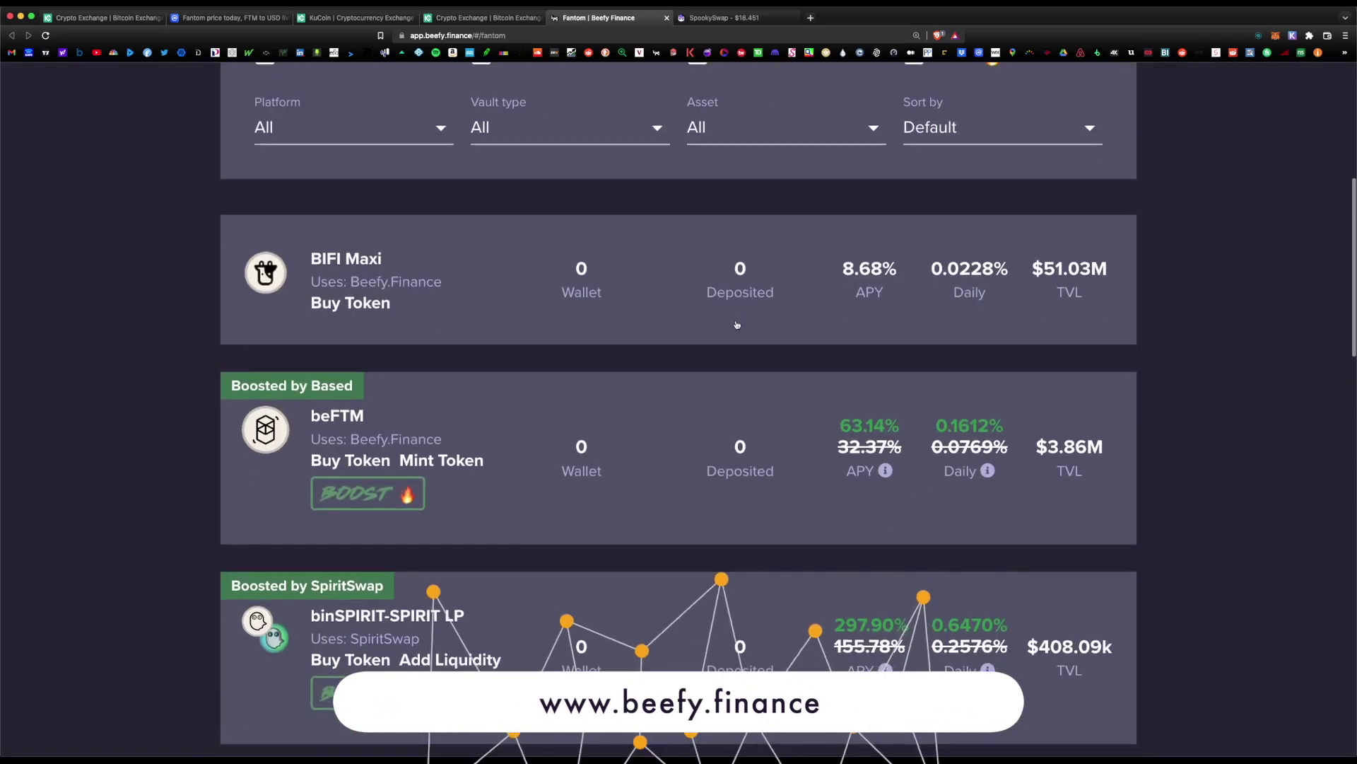
scroll(736, 323, down, 3)
Return to the KuCoin Crypto Exchange home page tab
key(ctrl+shift+Tab)
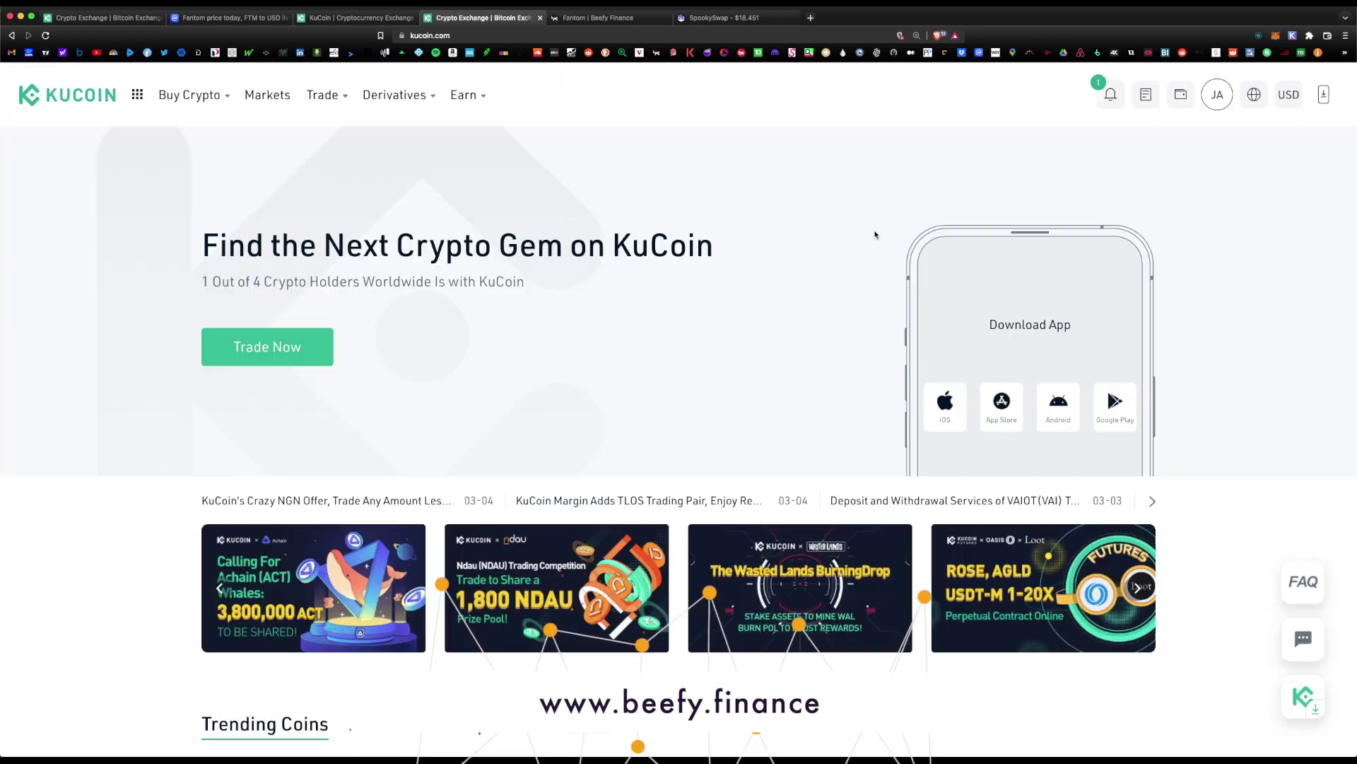